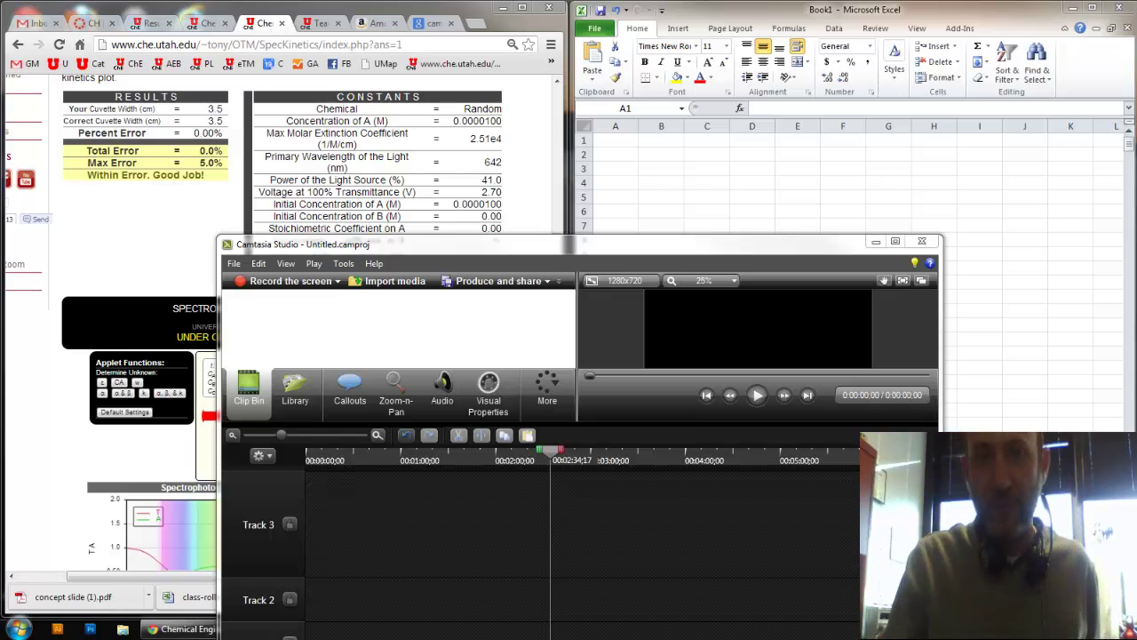
# - Reload the SpecKinetics simulation page without the ?ans=1 parameter to clear the old results
pyautogui.click(874, 242)
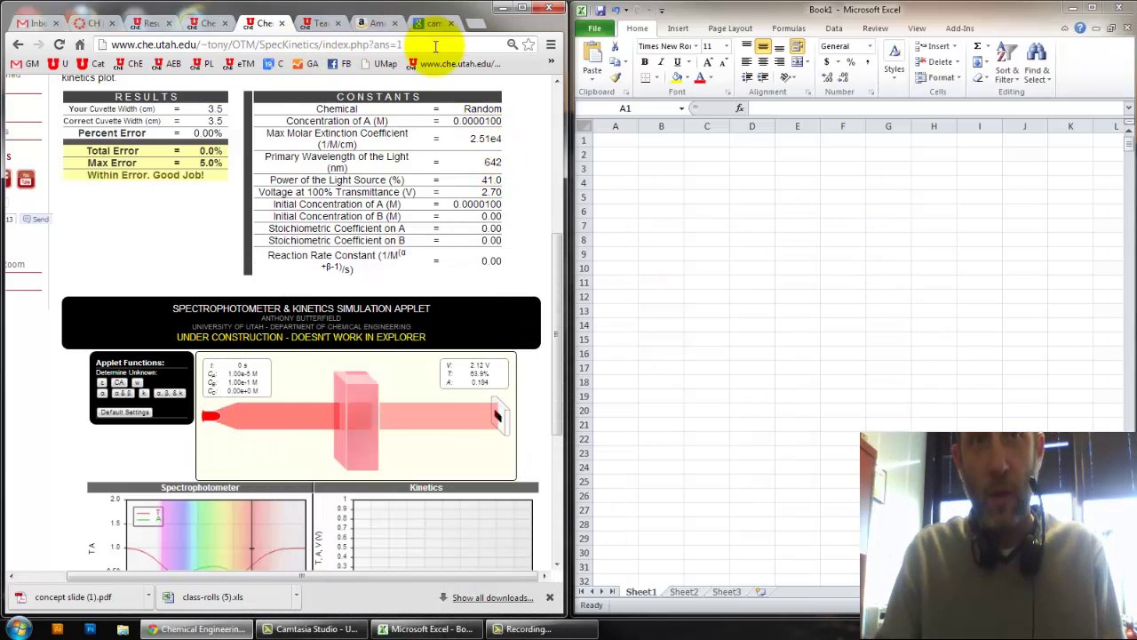
pyautogui.click(460, 66)
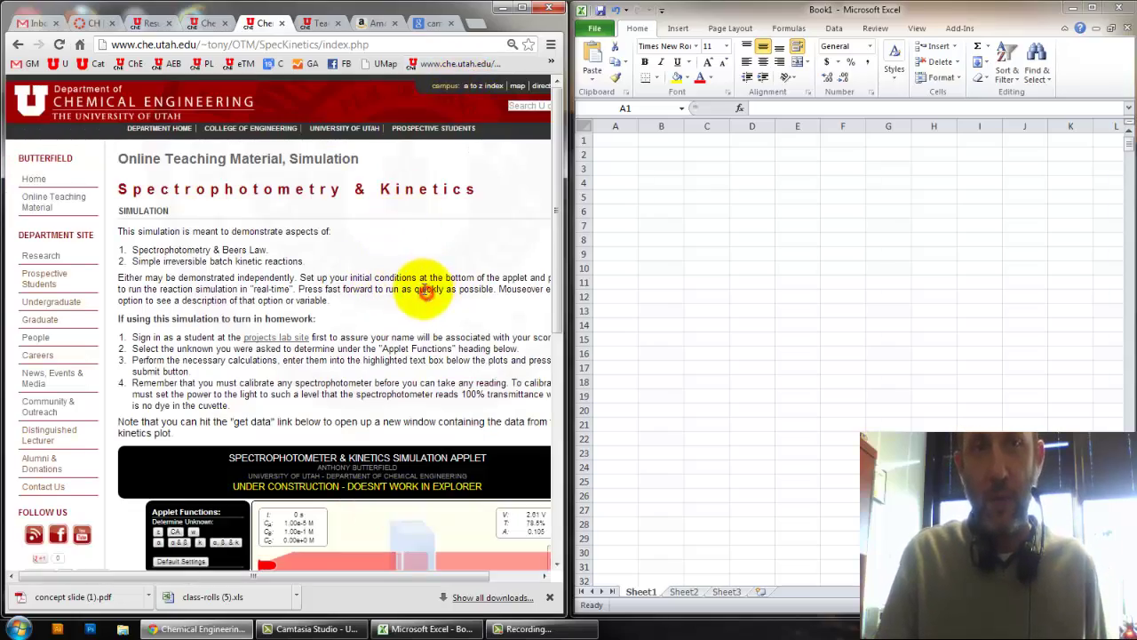
# - Scroll down to the applet and start a 'w' unknown-width problem under Determine Unknown
pyautogui.click(382, 46)
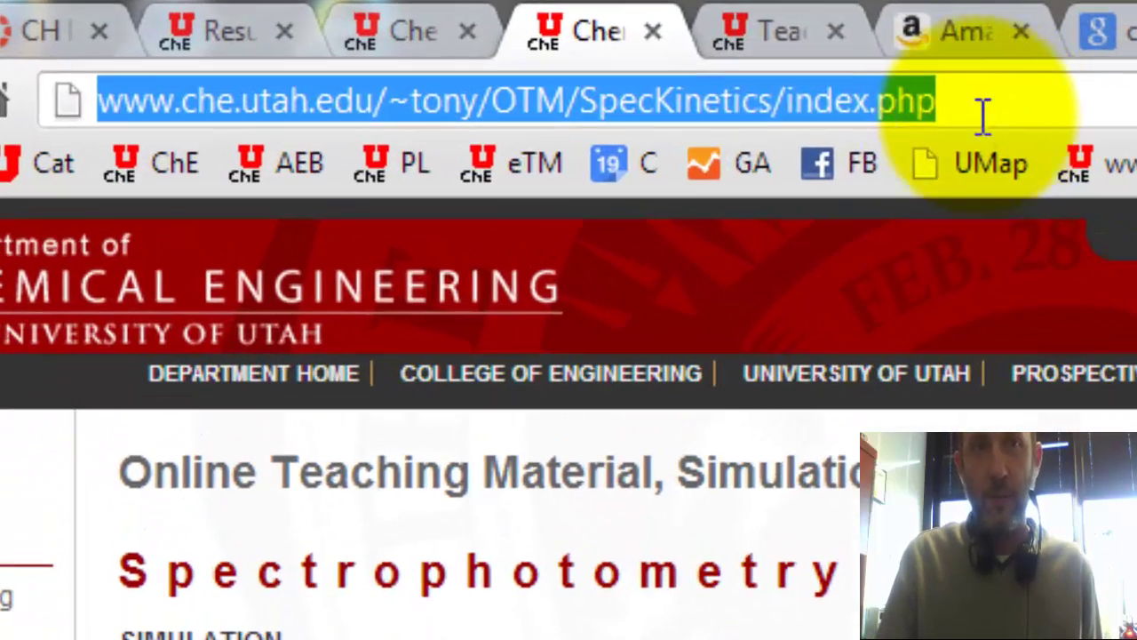
pyautogui.click(972, 104)
pyautogui.click(990, 95)
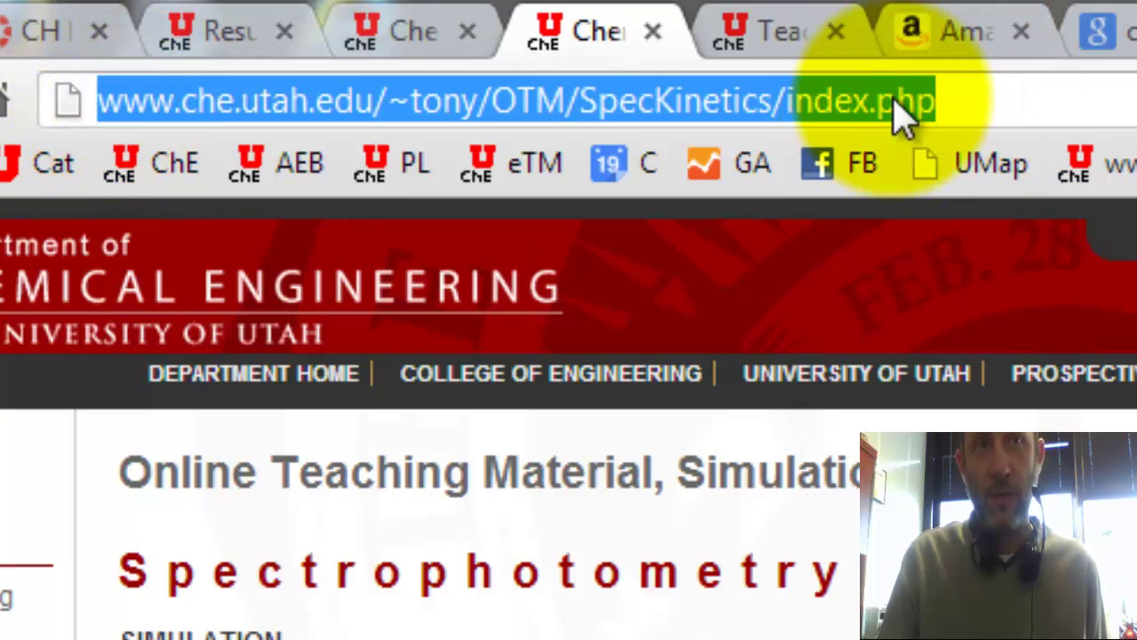
pyautogui.scroll(-10, 968, 391)
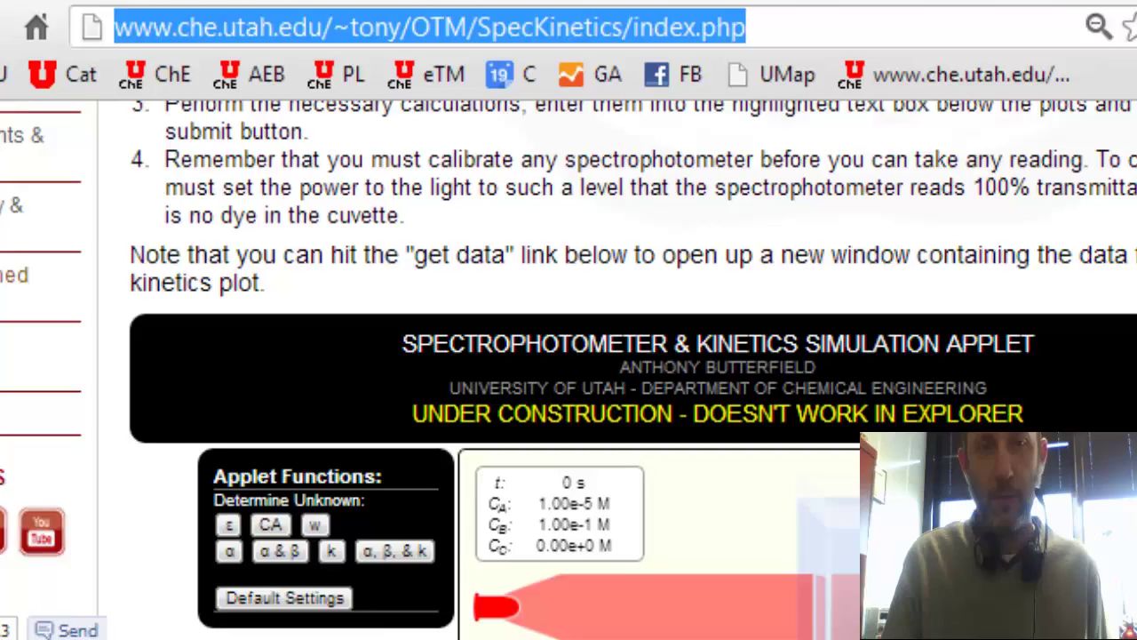
pyautogui.moveTo(406, 581); pyautogui.dragTo(419, 577)
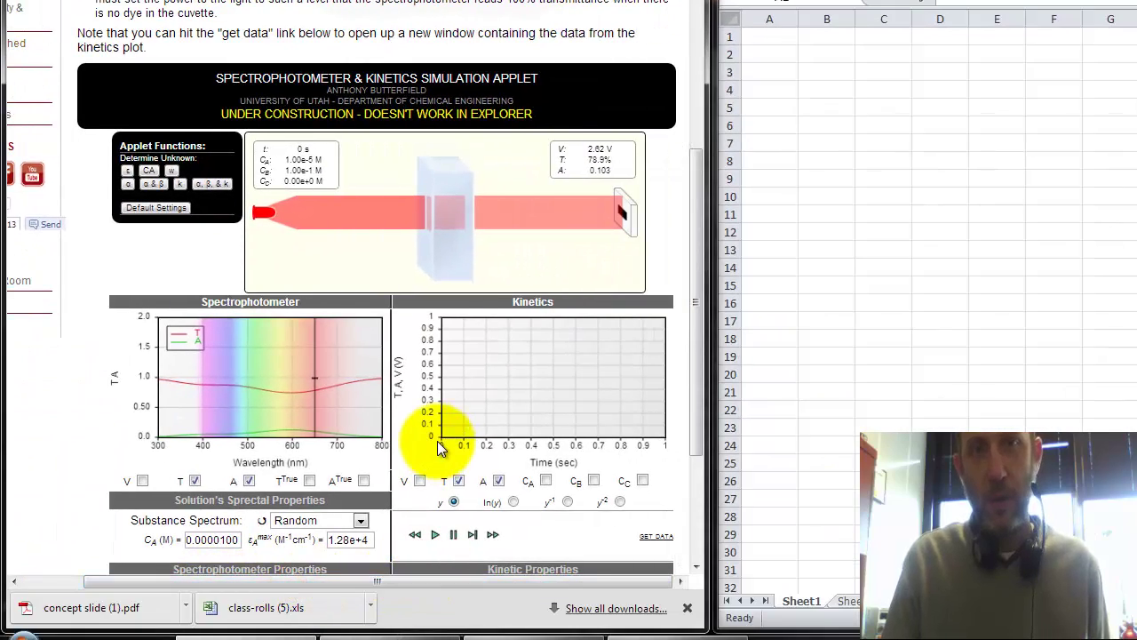
pyautogui.scroll(-1, 437, 440)
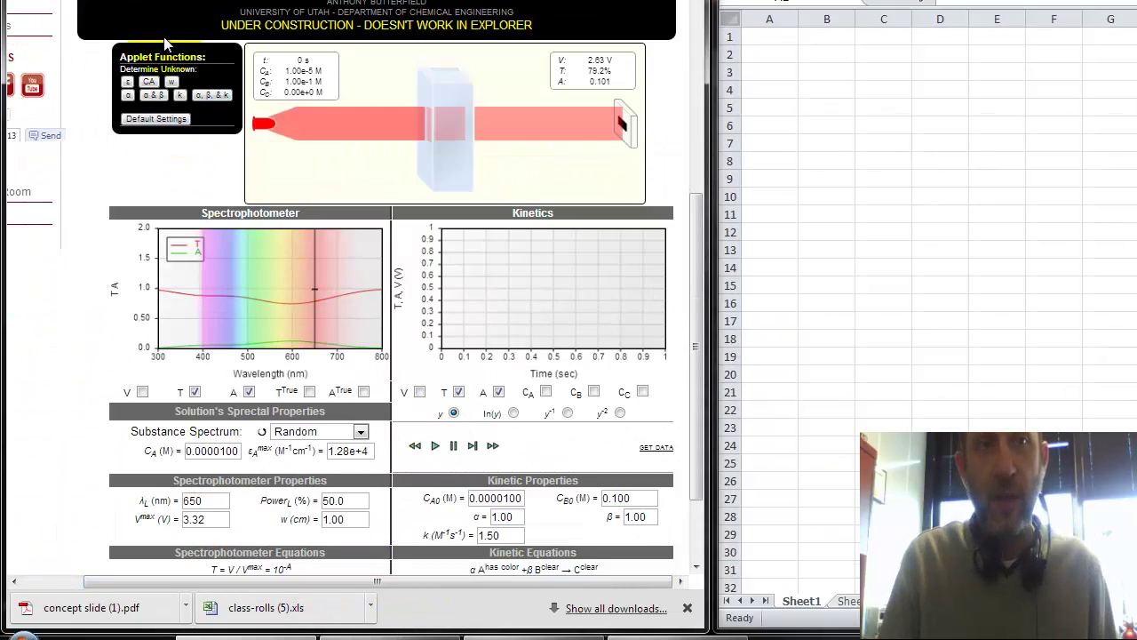
pyautogui.click(129, 82)
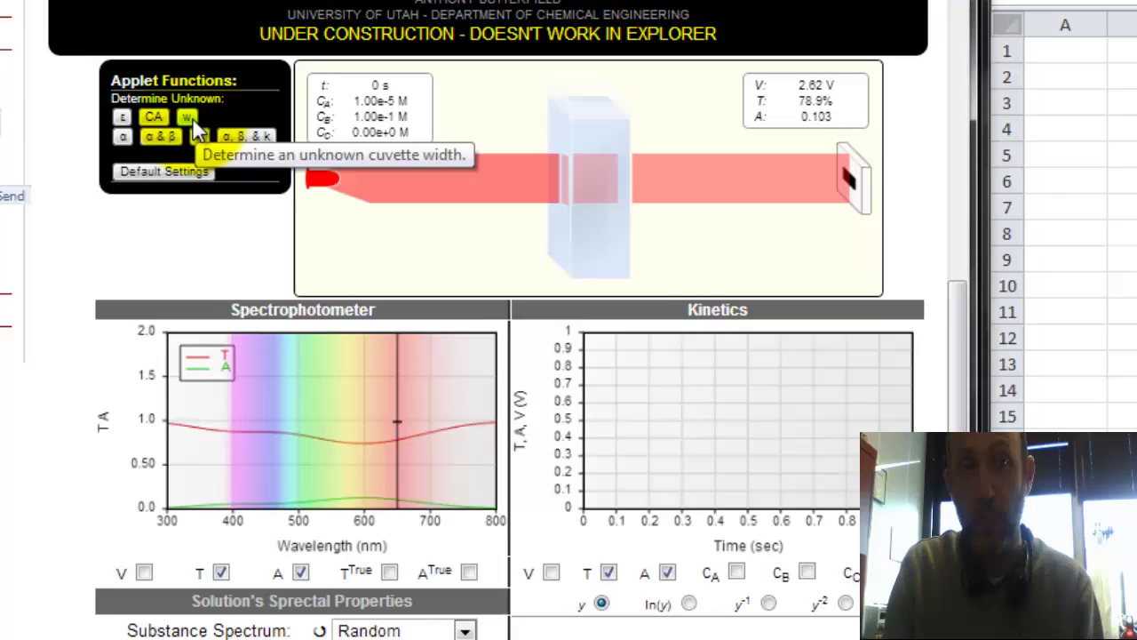
# - Generate new width problems until one gives CA 2.50e-5 M with εA 3.96e+4
pyautogui.click(455, 444)
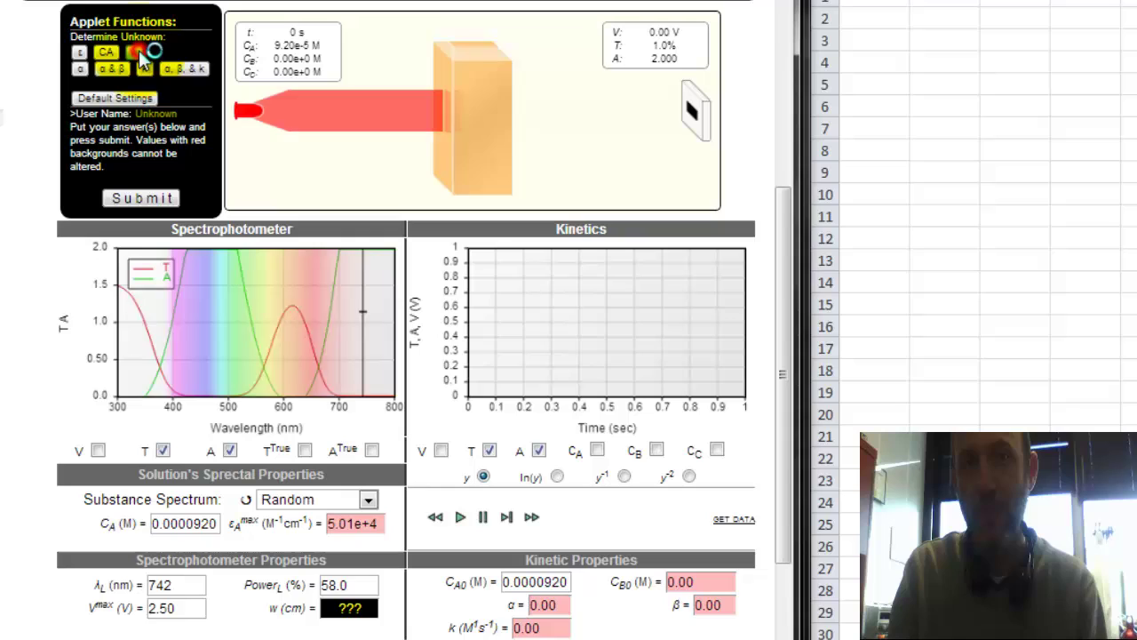
pyautogui.click(135, 52)
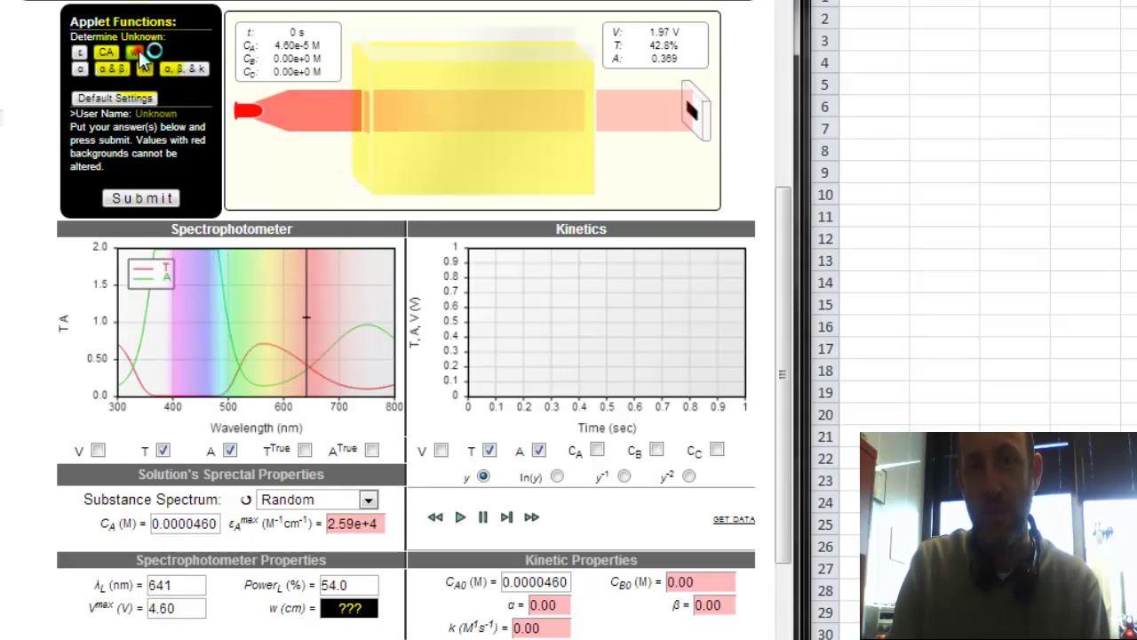
pyautogui.click(139, 55)
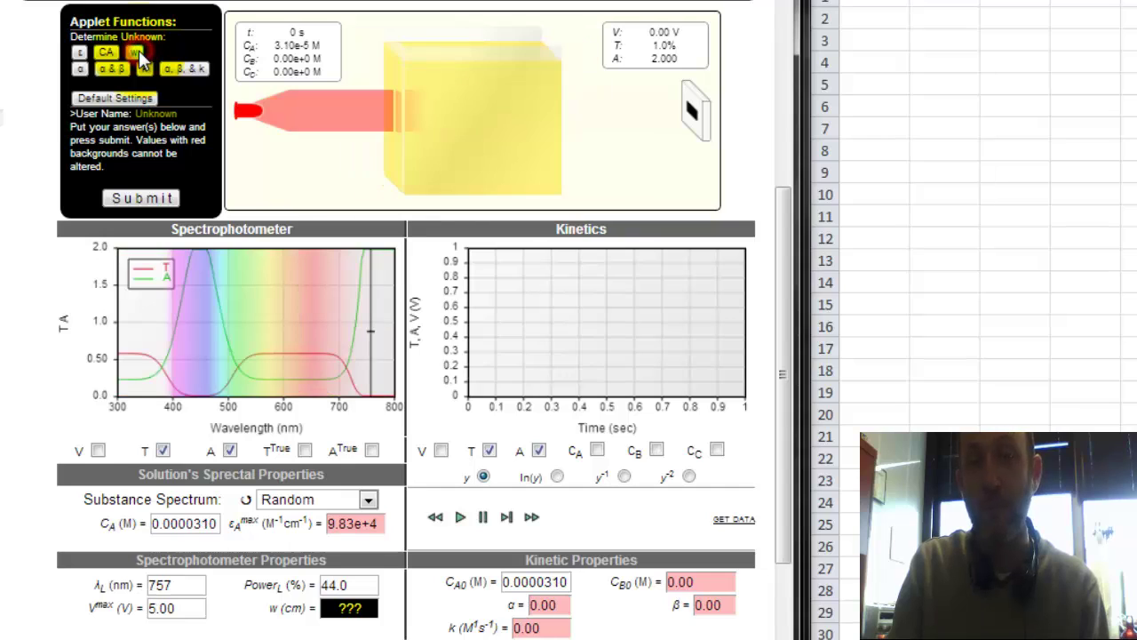
pyautogui.click(140, 55)
pyautogui.click(139, 54)
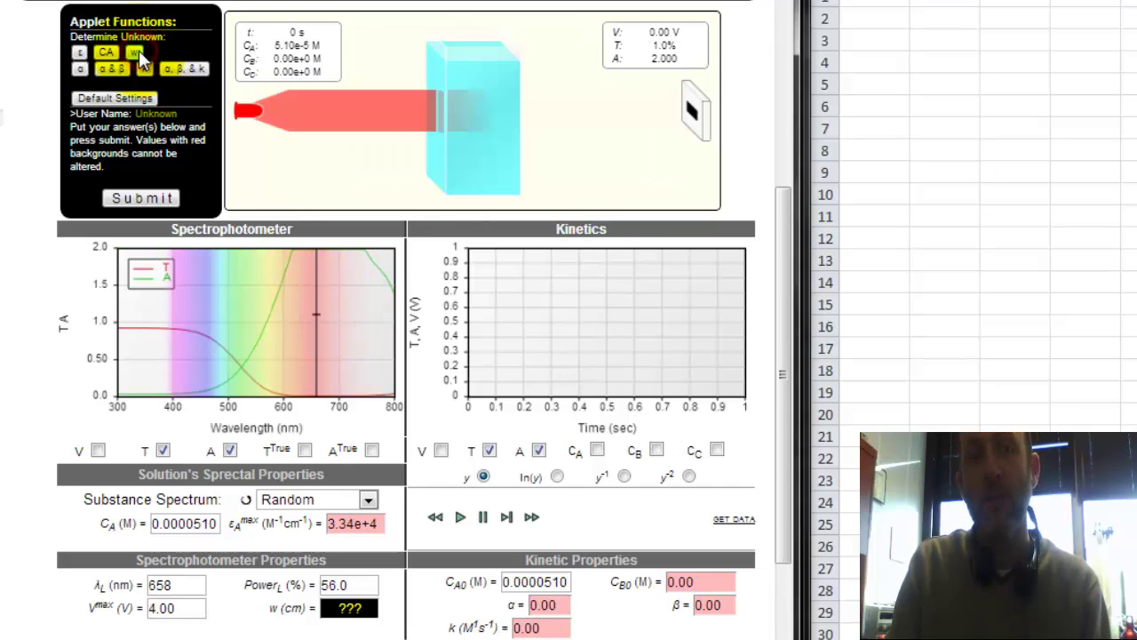
pyautogui.click(140, 56)
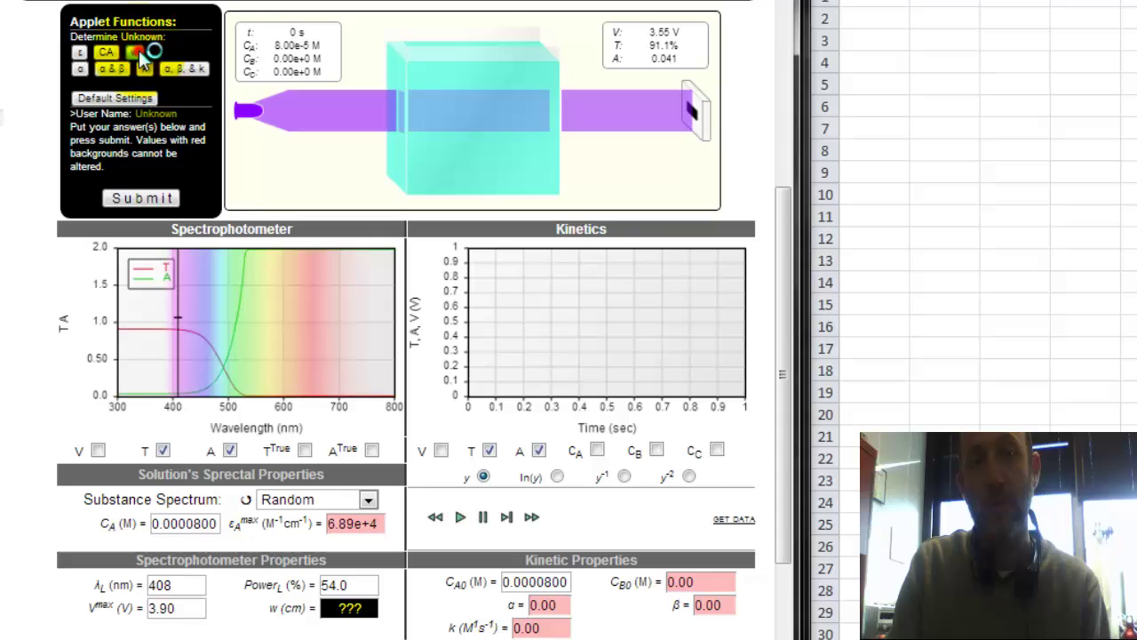
pyautogui.click(140, 56)
pyautogui.click(140, 56)
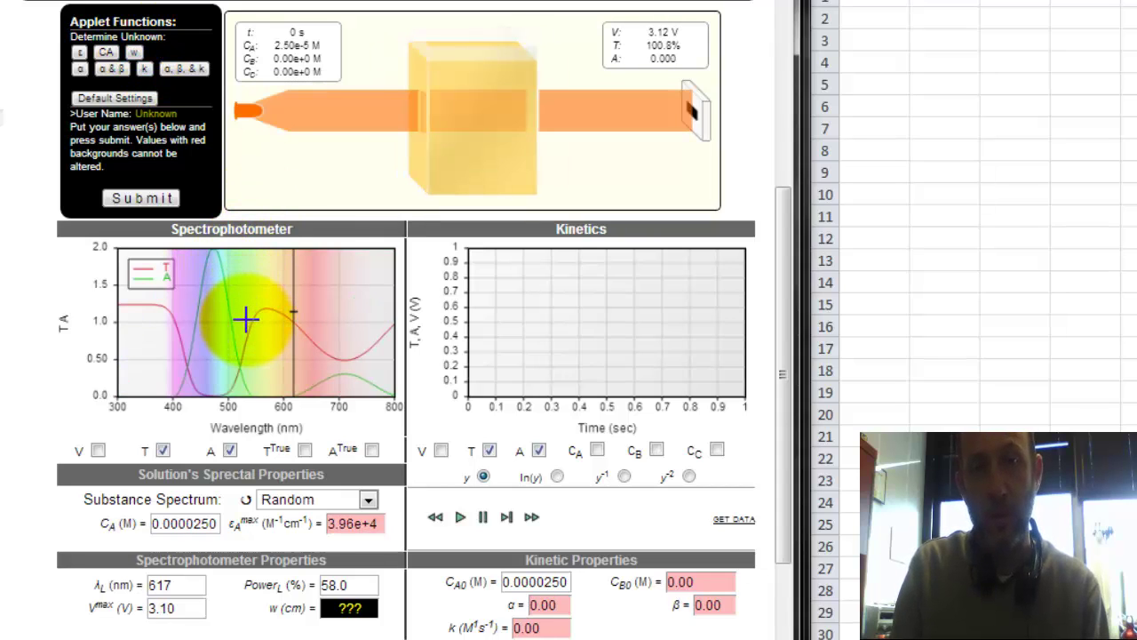
# - Try 524 nm, then place the wavelength at 468 nm on the absorbance peak
pyautogui.moveTo(241, 322); pyautogui.dragTo(214, 327)
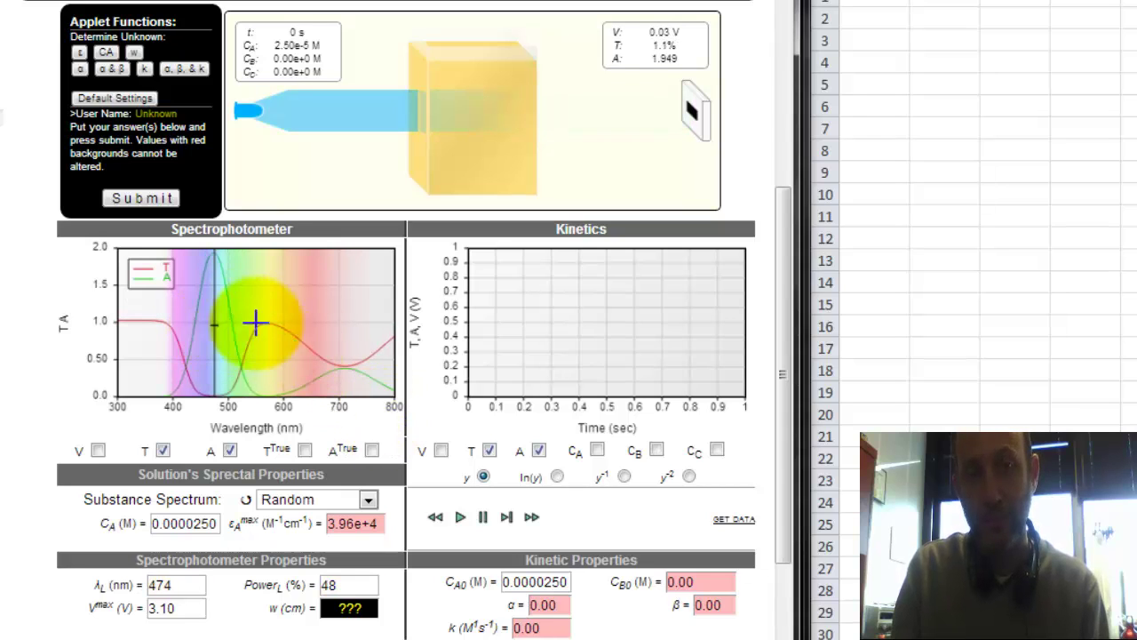
pyautogui.click(242, 307)
pyautogui.click(209, 326)
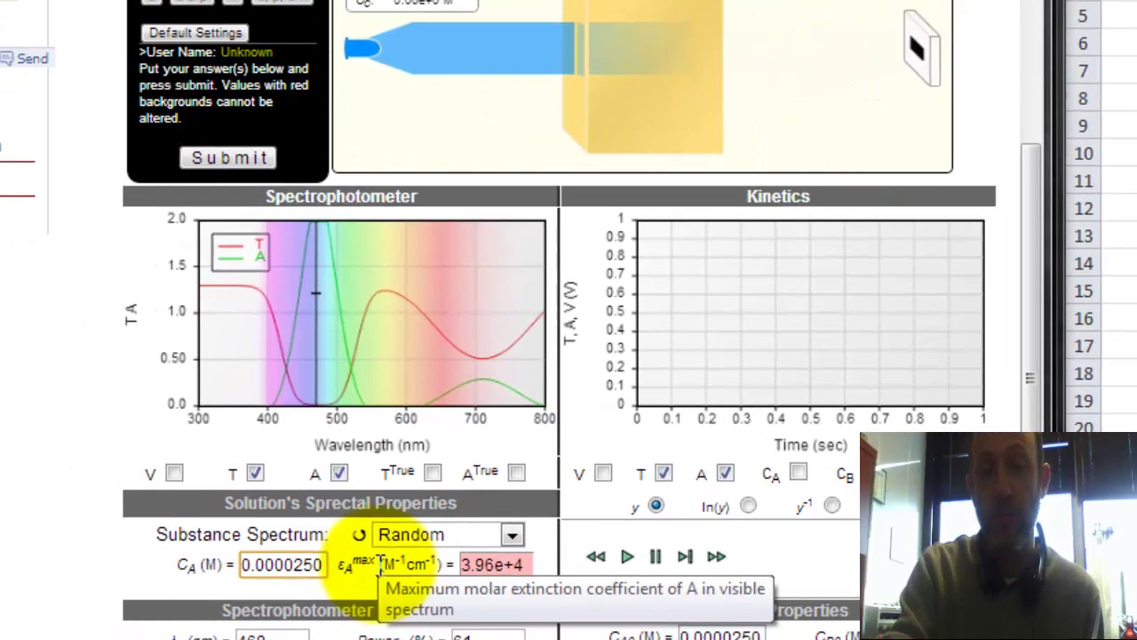
# - Set CA to 0.00 M and move to about 506 nm, reading near 100% transmittance
pyautogui.press('BackSpace')
pyautogui.press('BackSpace')
pyautogui.press('BackSpace')
pyautogui.press('BackSpace')
pyautogui.press('BackSpace')
pyautogui.press('BackSpace')
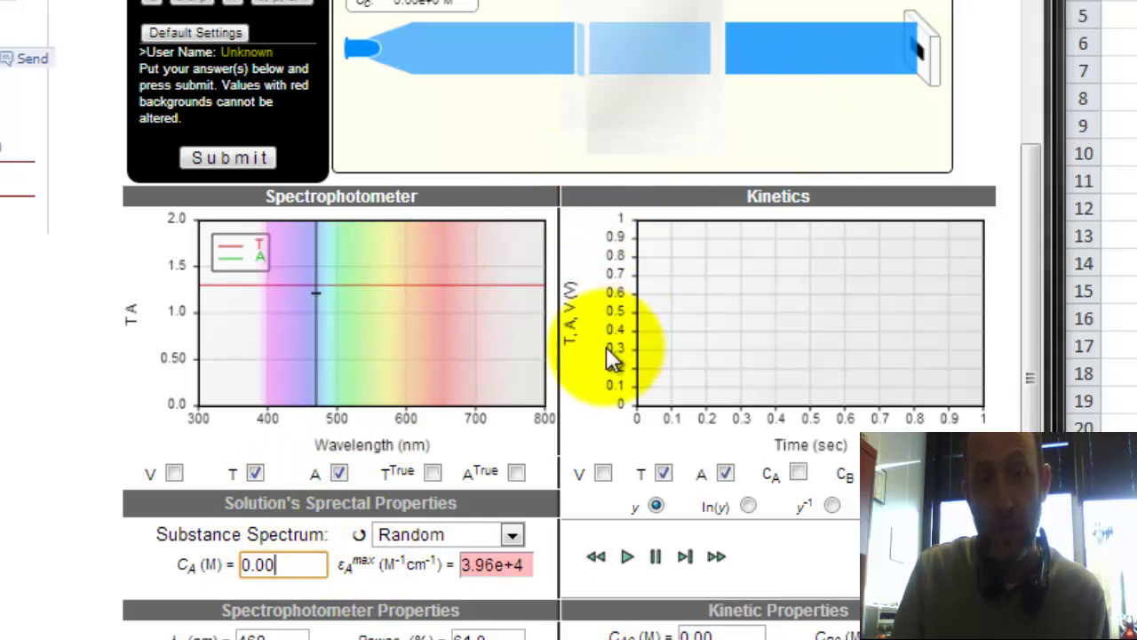
pyautogui.scroll(3, 588, 354)
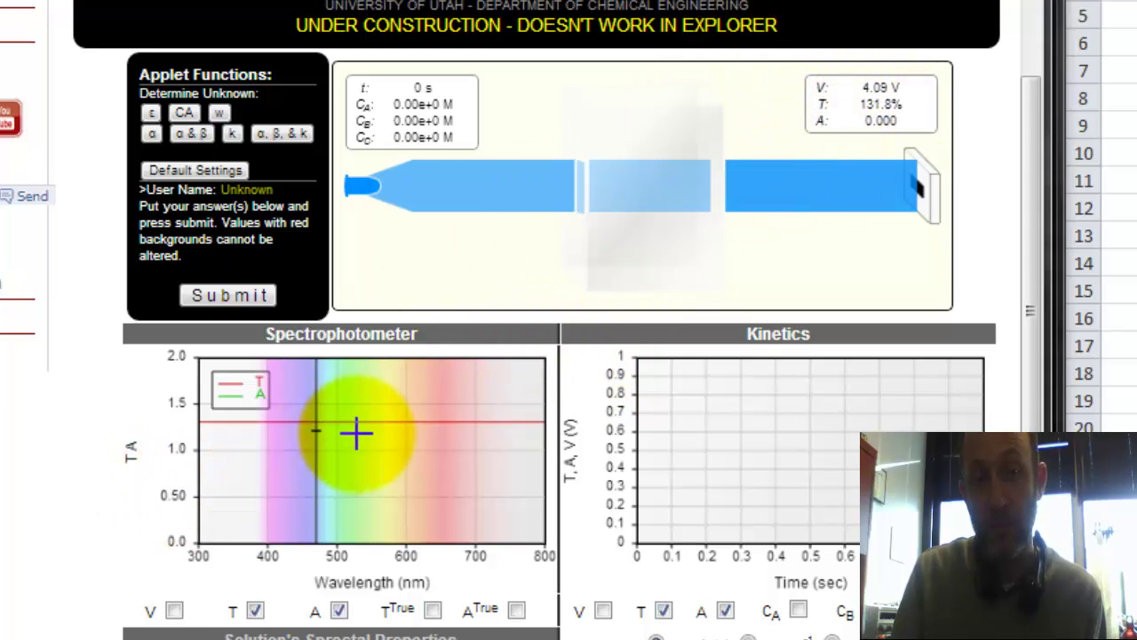
pyautogui.moveTo(356, 433)
pyautogui.mouseDown()
pyautogui.moveTo(349, 475)
pyautogui.moveTo(358, 401)
pyautogui.moveTo(348, 481)
pyautogui.moveTo(406, 474)
pyautogui.moveTo(263, 478)
pyautogui.moveTo(337, 477)
pyautogui.moveTo(343, 455)
pyautogui.mouseUp()
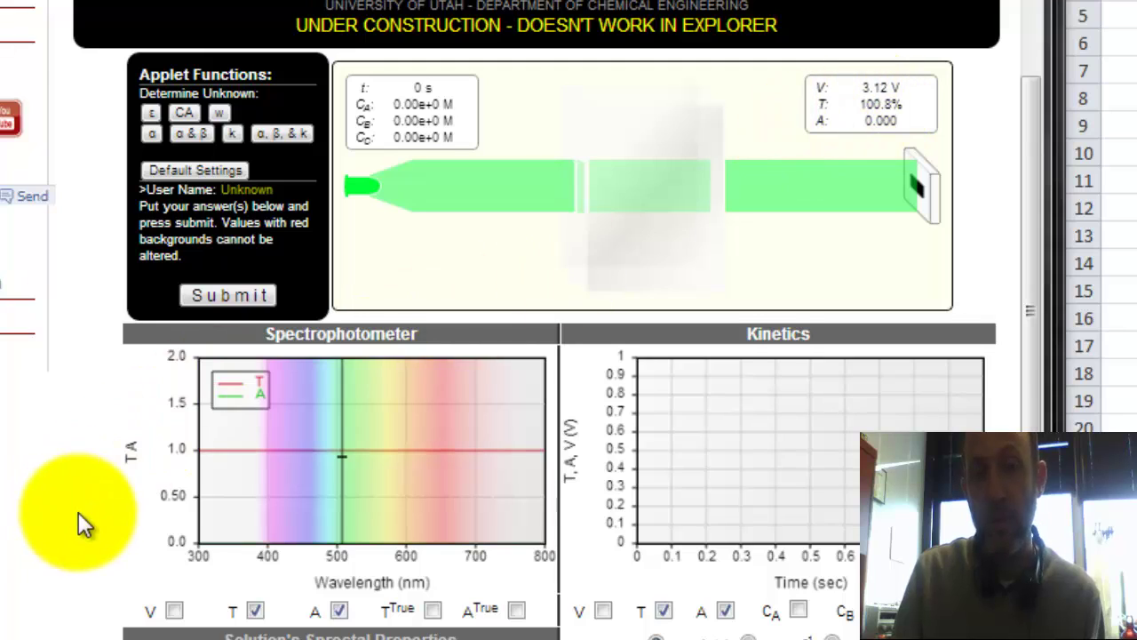
pyautogui.scroll(-3, 97, 521)
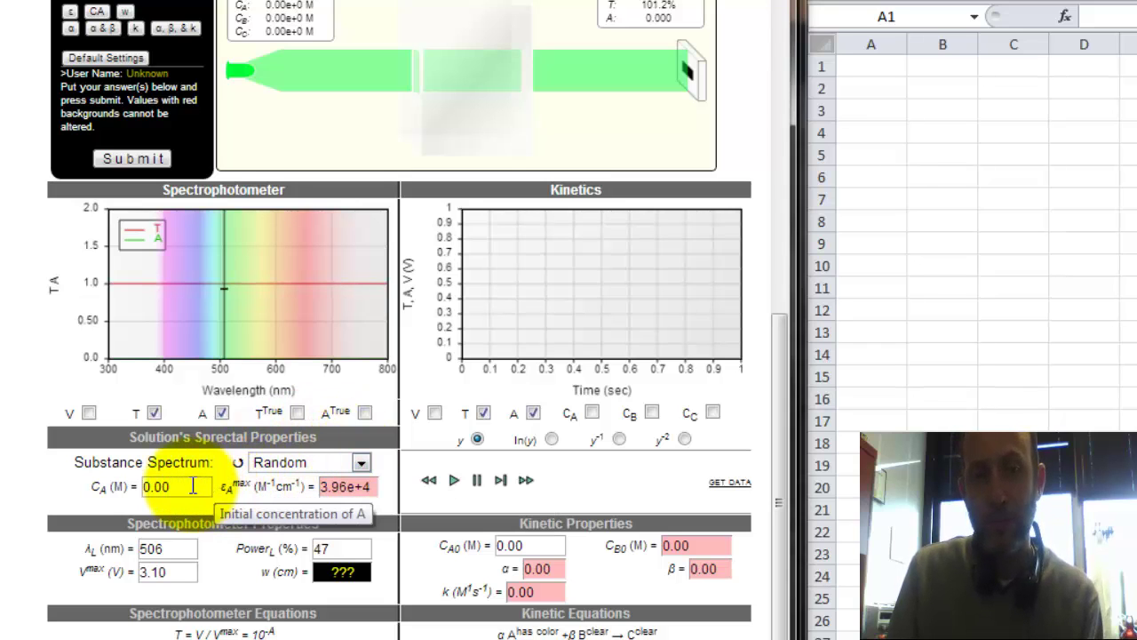
# - Correct the CA entry to 0.0000100 M, giving 39.8% transmittance and A 0.402
pyautogui.click(177, 486)
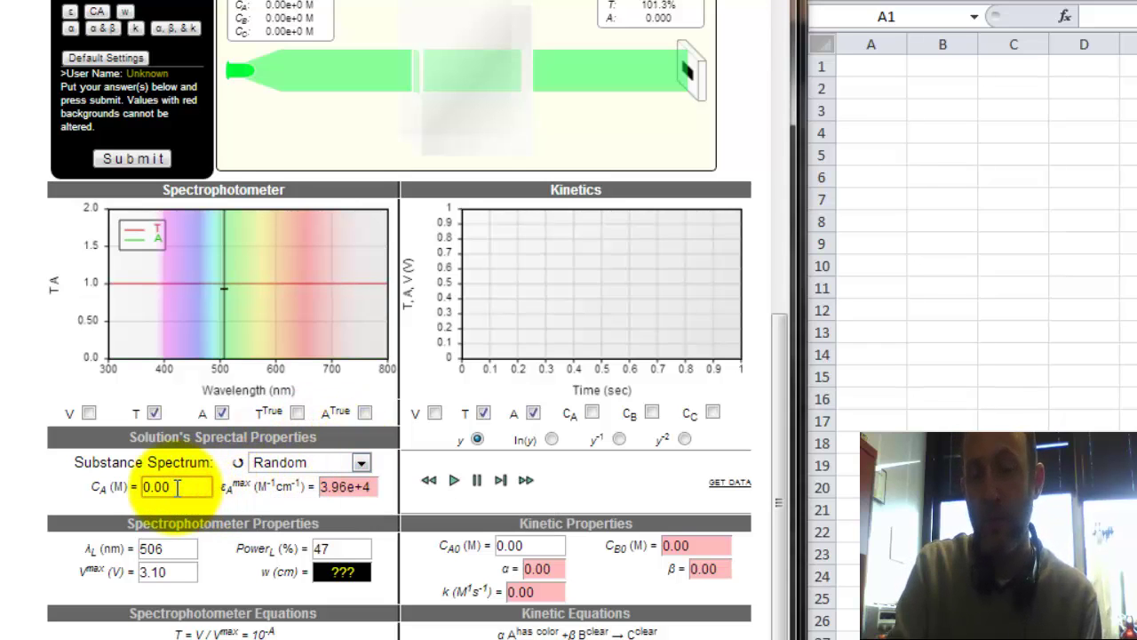
pyautogui.write('00')
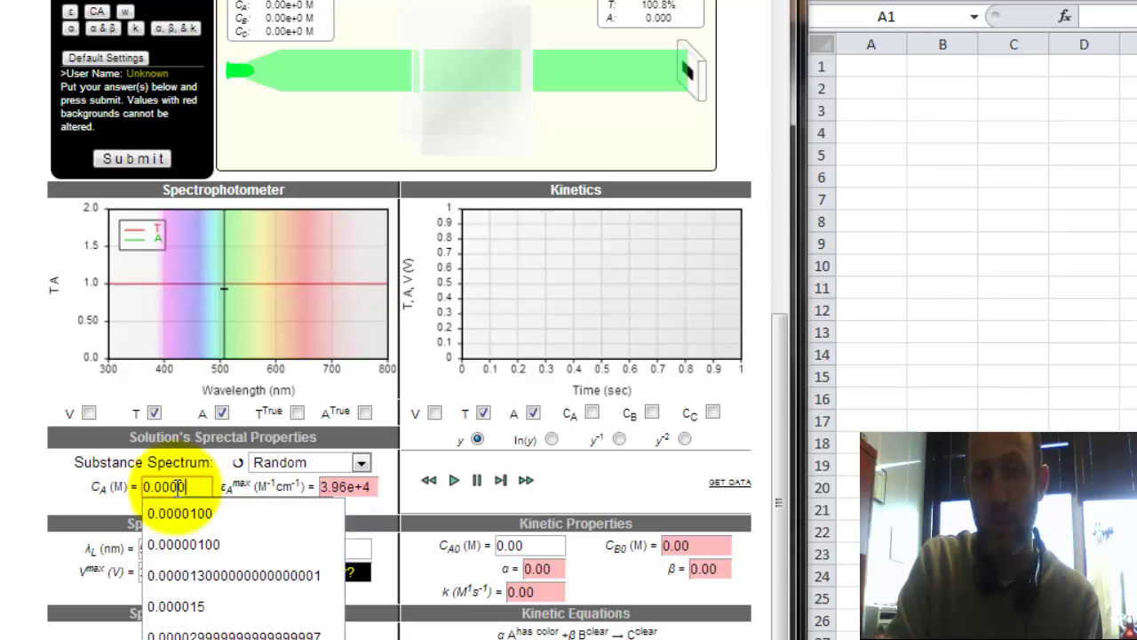
pyautogui.write('100')
pyautogui.press('Return')
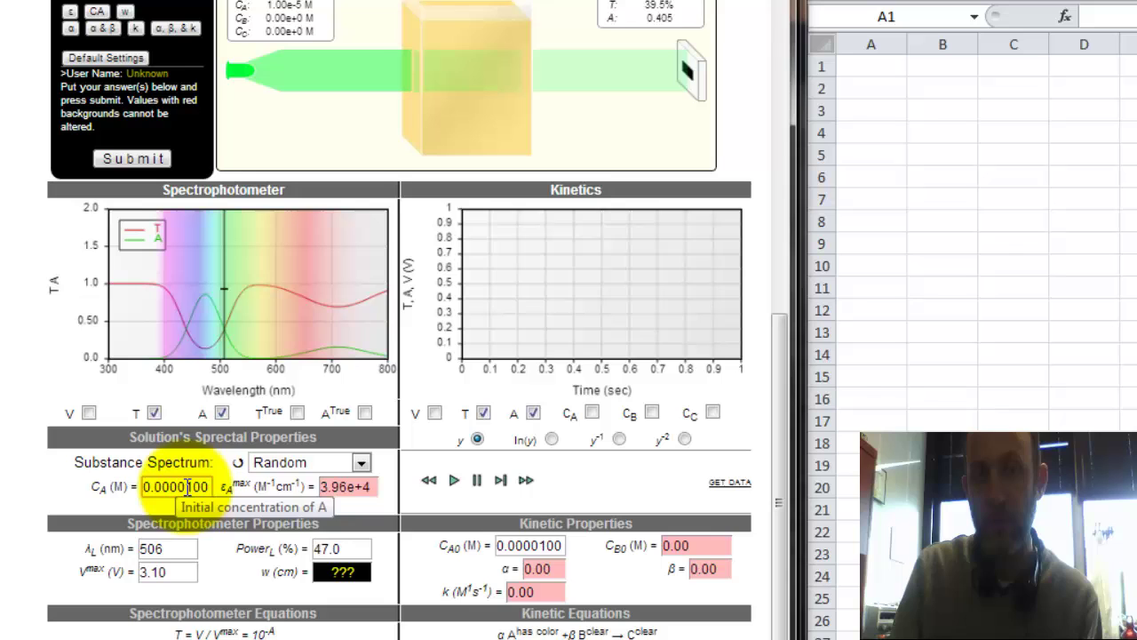
pyautogui.click(176, 487)
pyautogui.press('BackSpace')
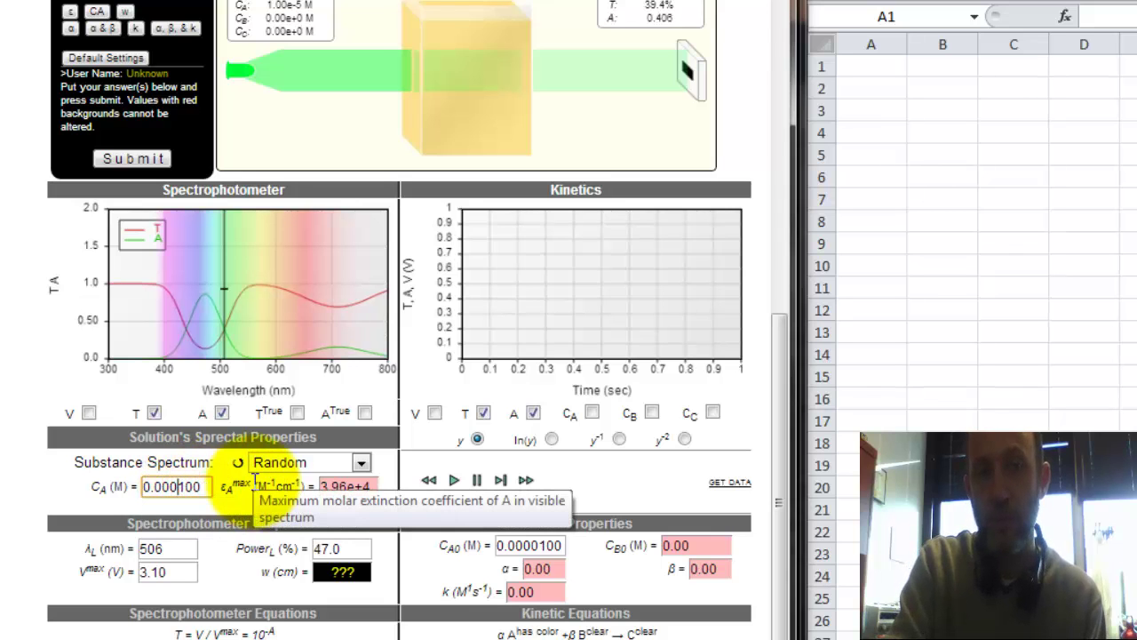
pyautogui.press('Return')
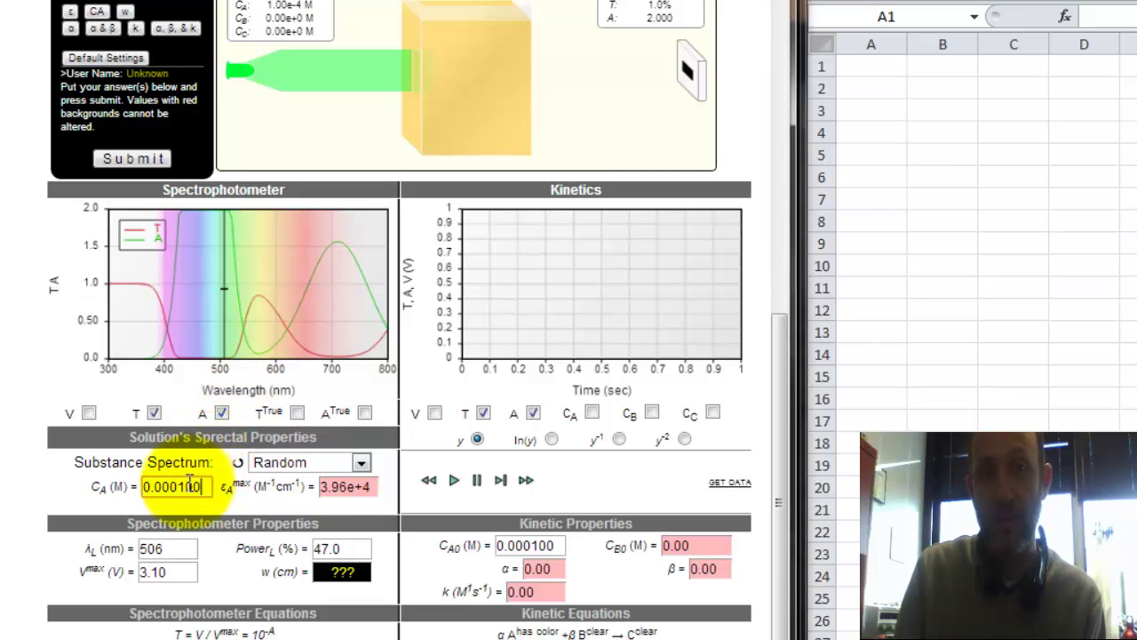
pyautogui.click(184, 487)
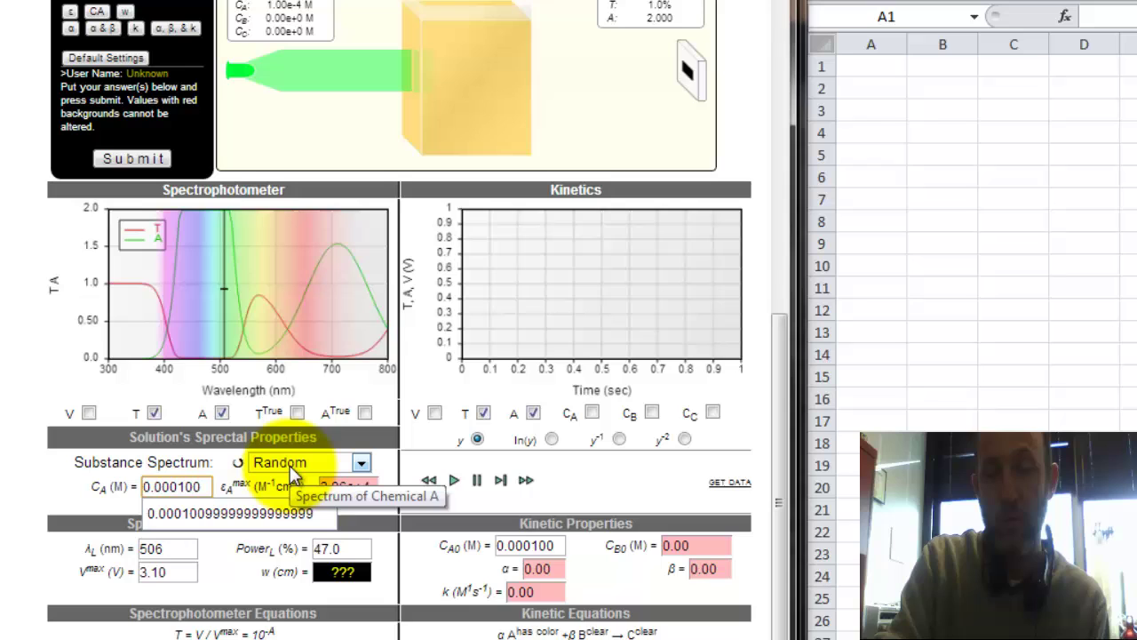
pyautogui.write('00')
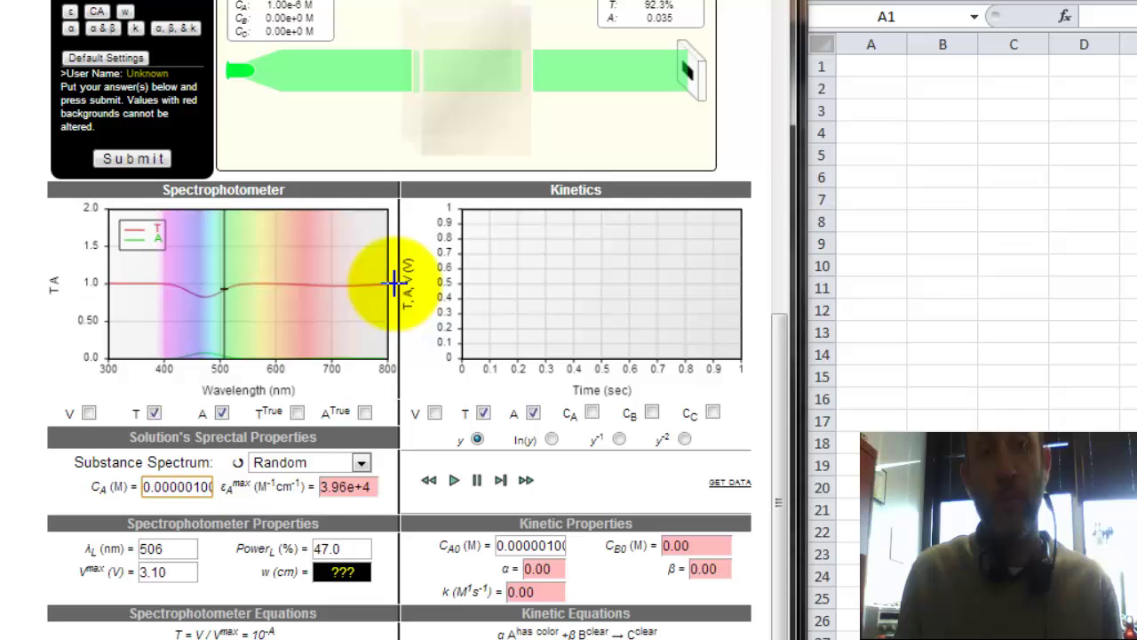
pyautogui.click(182, 487)
pyautogui.click(182, 507)
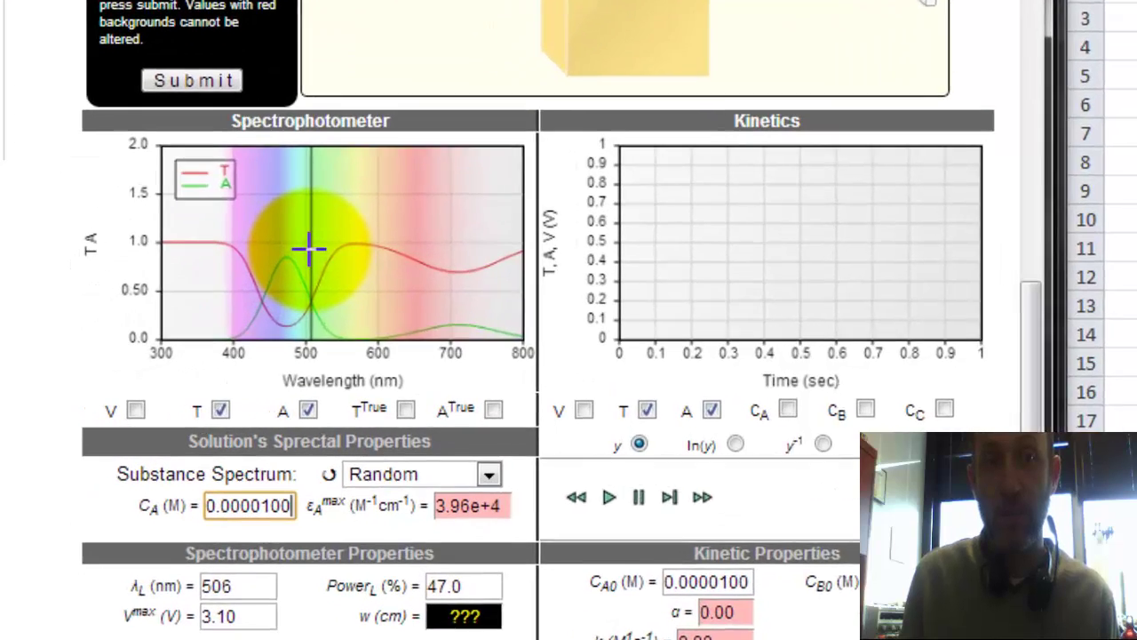
# - Fine-tune the wavelength near 470 nm until the reading is 13.3% T and A 0.877
pyautogui.moveTo(229, 289); pyautogui.dragTo(209, 284)
pyautogui.moveTo(356, 211); pyautogui.dragTo(358, 216)
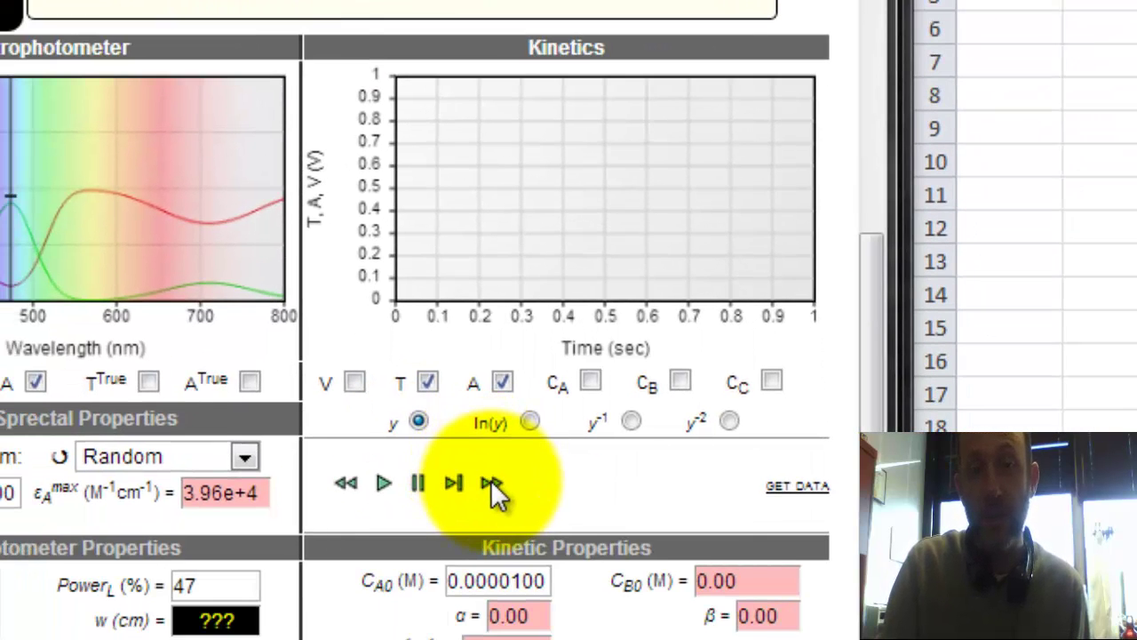
# - Run the kinetics to about 90 s, pause, and export the readings with GET DATA
pyautogui.click(492, 483)
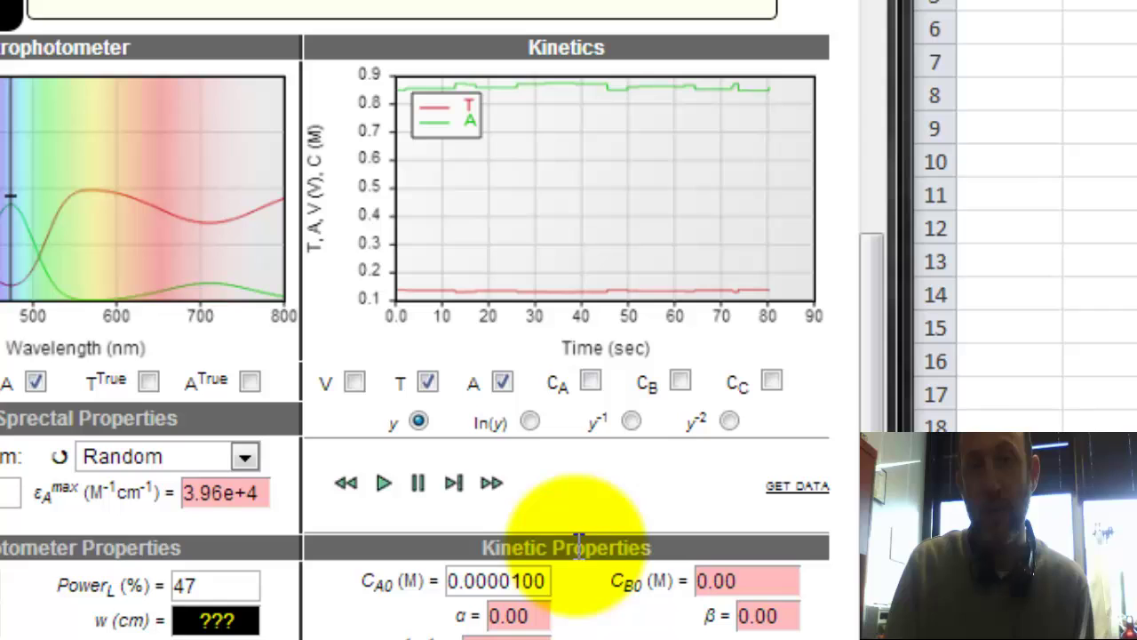
pyautogui.click(462, 483)
pyautogui.click(466, 484)
pyautogui.click(418, 482)
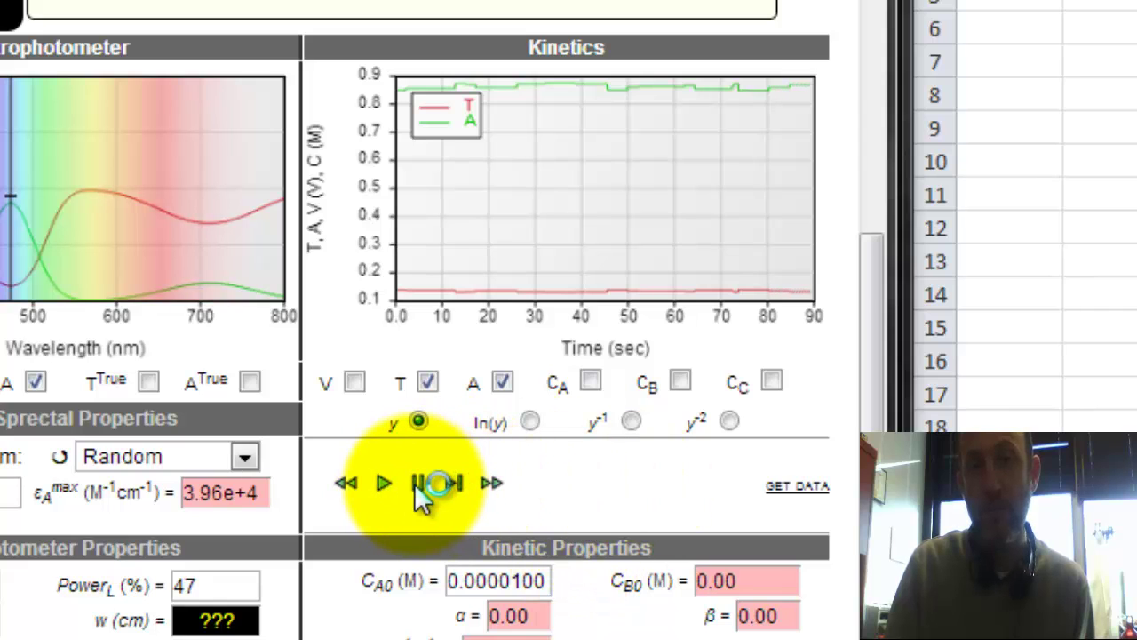
pyautogui.click(797, 489)
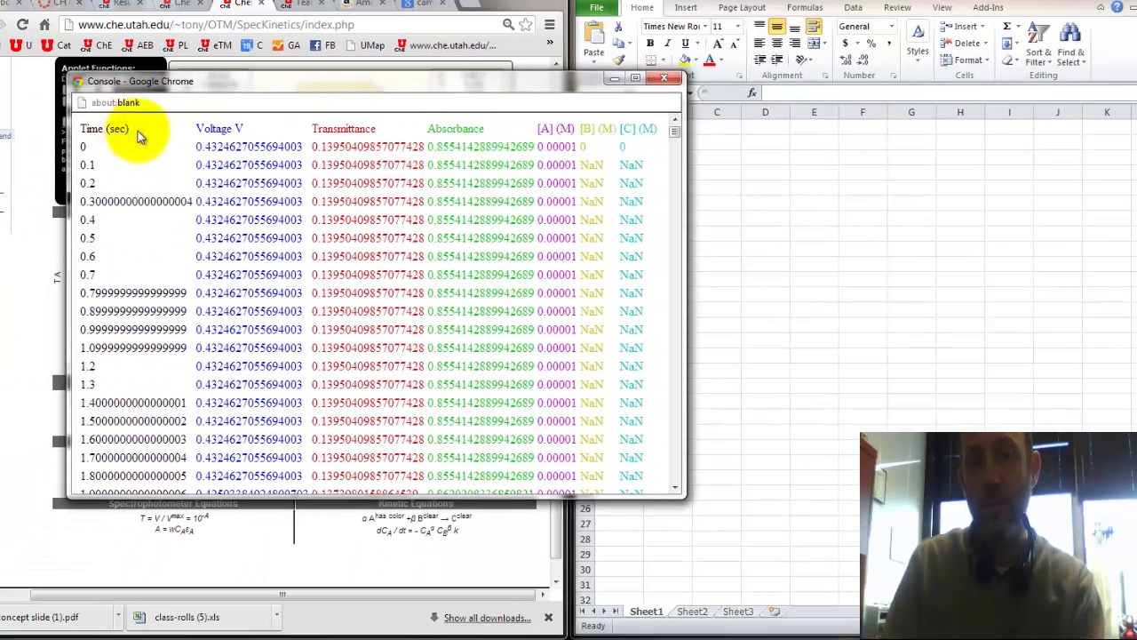
# - Paste the exported console data into Excel at A1 and select cell I2
pyautogui.hotkey('ctrl', 'a')
pyautogui.click(812, 230)
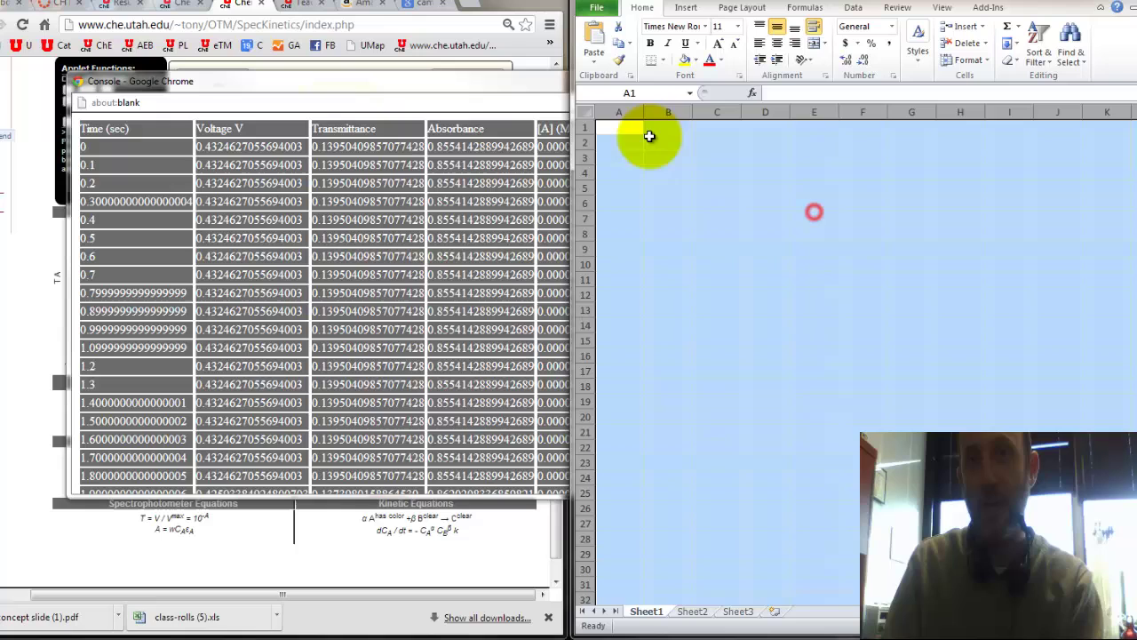
pyautogui.click(622, 127)
pyautogui.hotkey('ctrl', 'v')
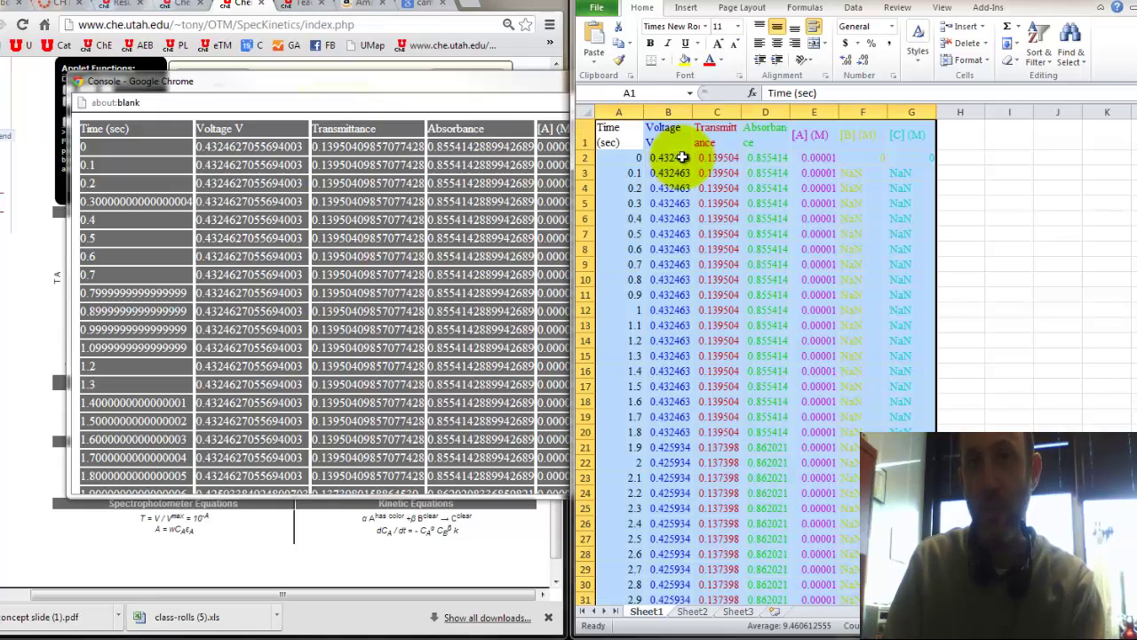
pyautogui.click(971, 188)
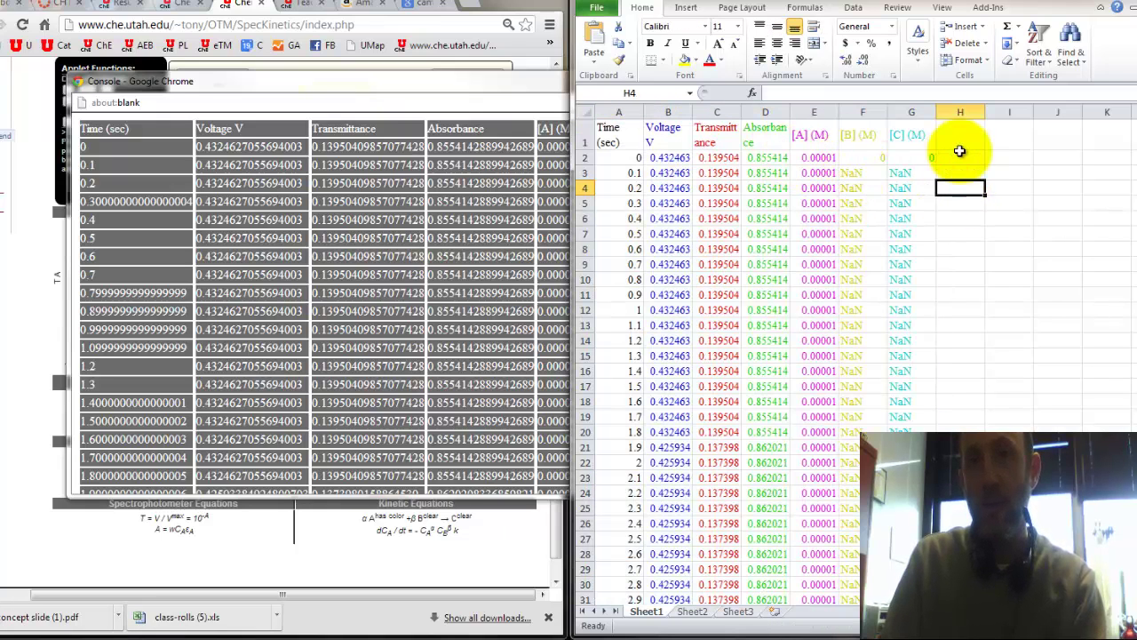
pyautogui.click(1055, 157)
pyautogui.click(1004, 158)
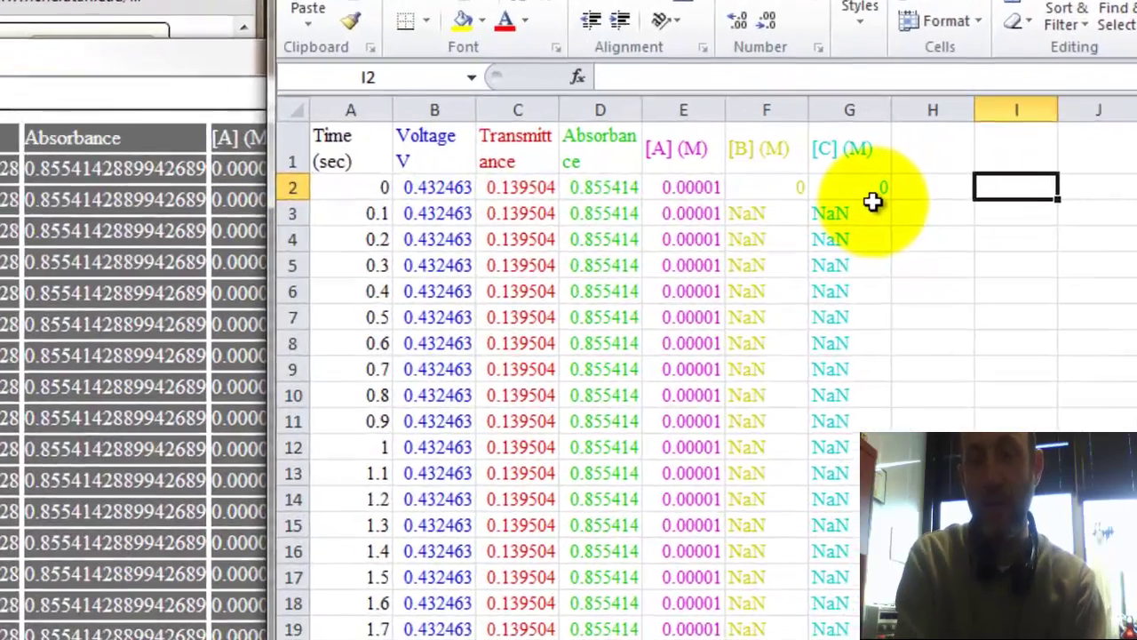
# - Enter =AVERAGE(D2:D920) in I2, giving a mean absorbance of 0.868383
pyautogui.write('=a')
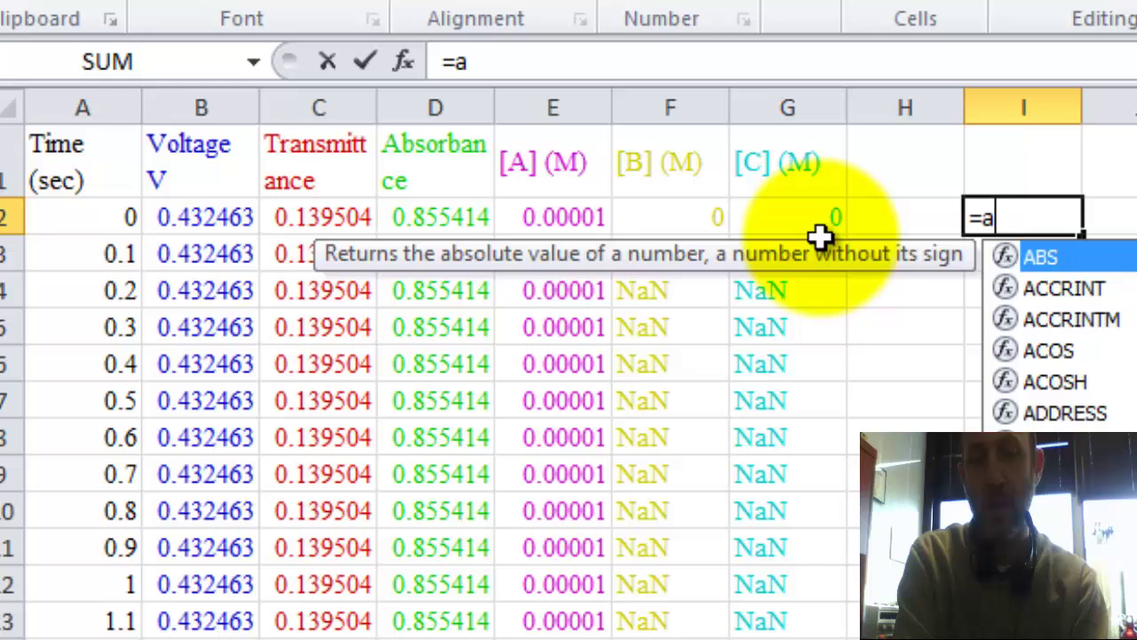
pyautogui.write('verage(')
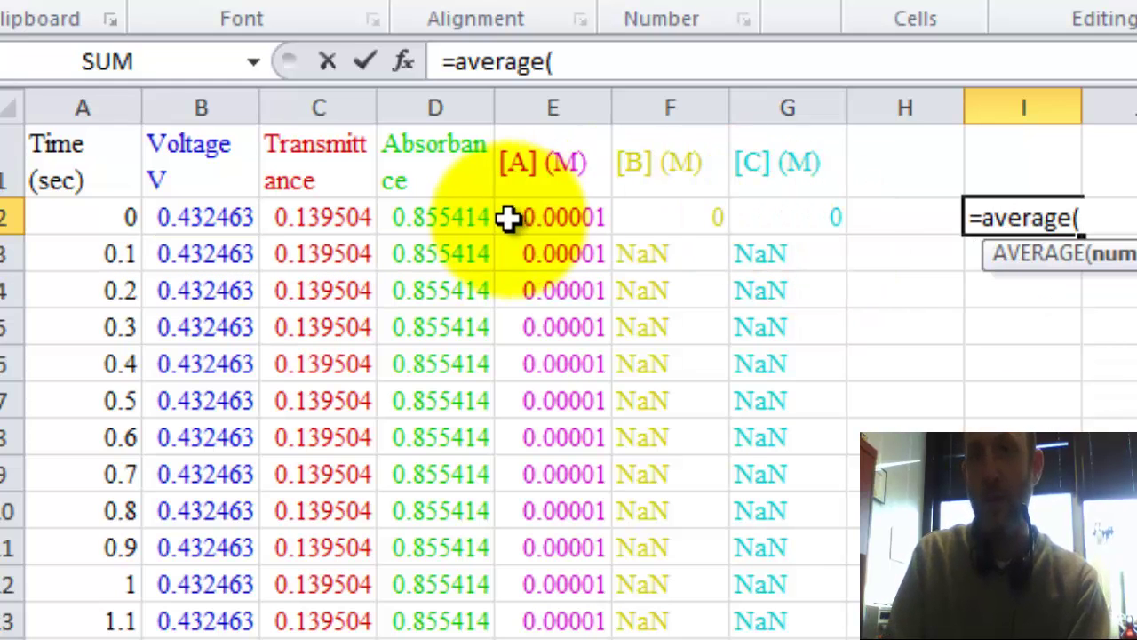
pyautogui.click(430, 217)
pyautogui.hotkey('ctrl', 'shift', 'Down')
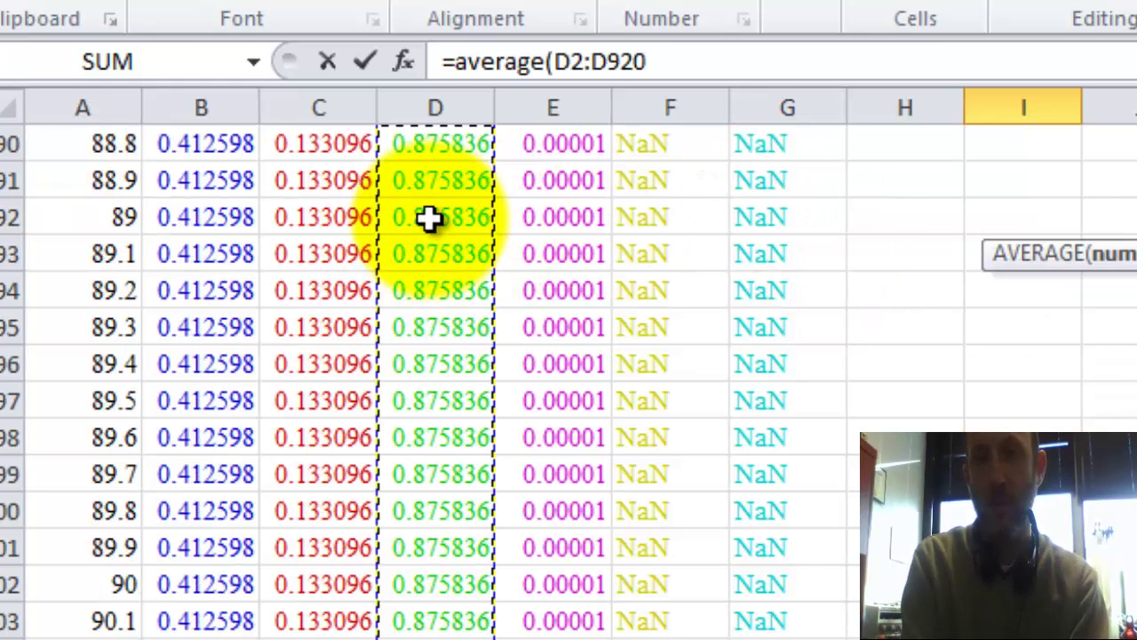
pyautogui.press('Return')
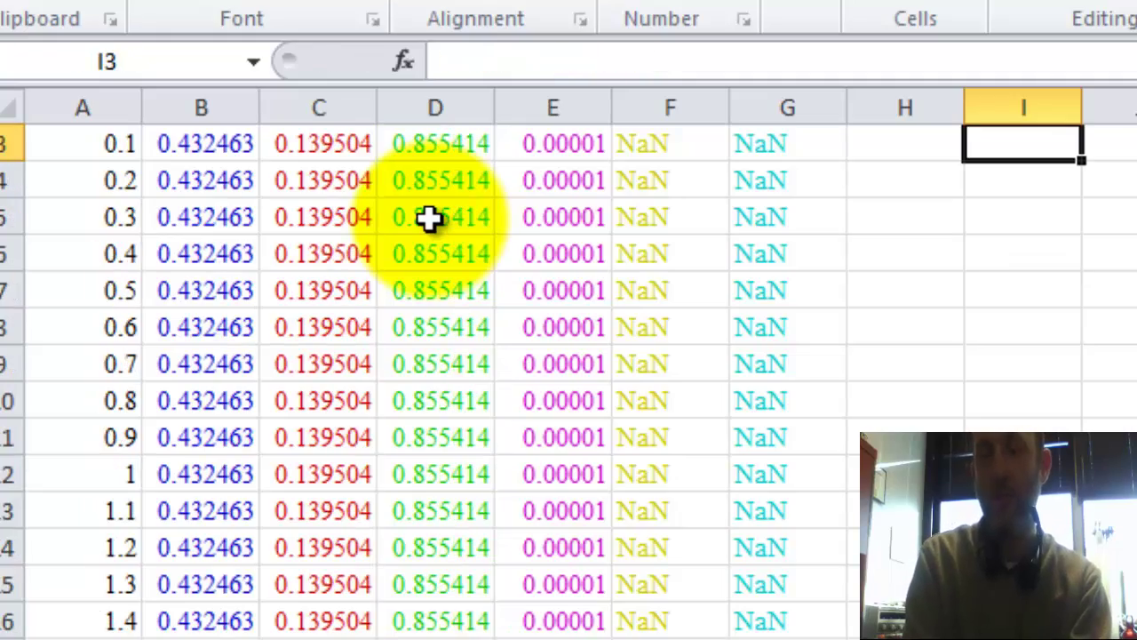
pyautogui.press('Up')
pyautogui.press('Up')
pyautogui.press('Down')
pyautogui.press('Down')
pyautogui.press('Down')
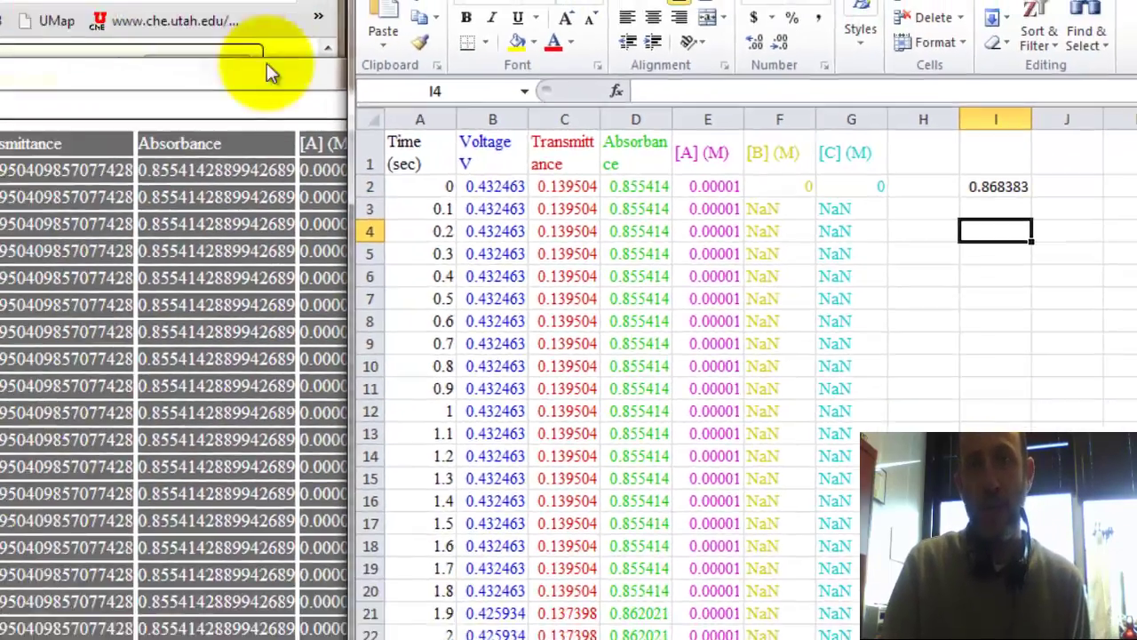
# - Close the exported data window and highlight the equation A = wCAεA on the applet page
pyautogui.click(573, 98)
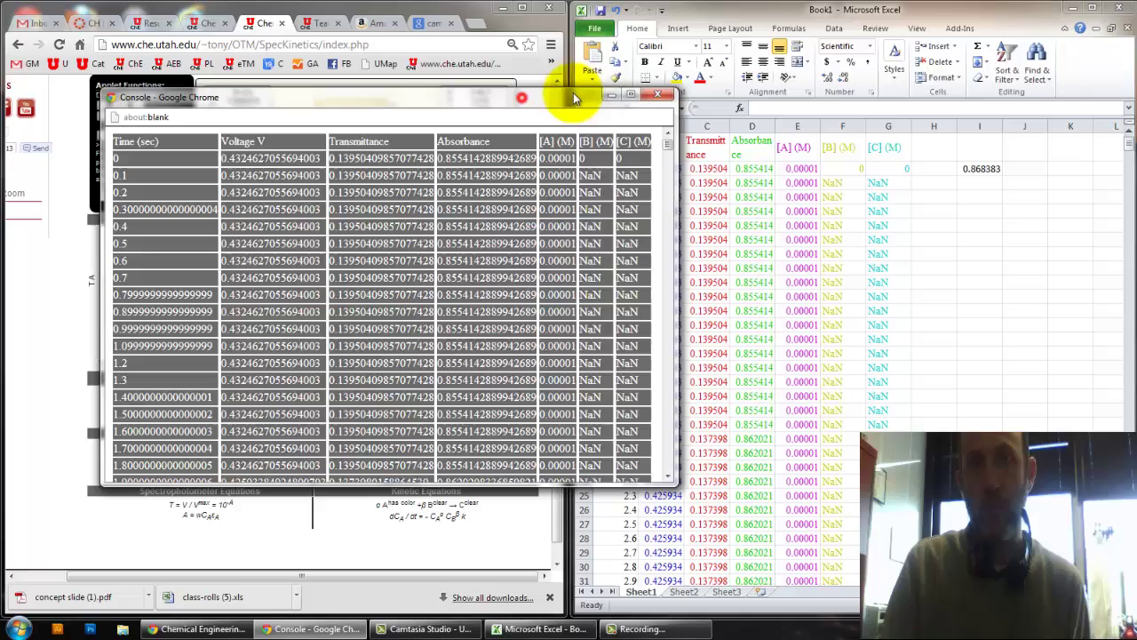
pyautogui.hotkey('ctrl', 'a')
pyautogui.click(658, 94)
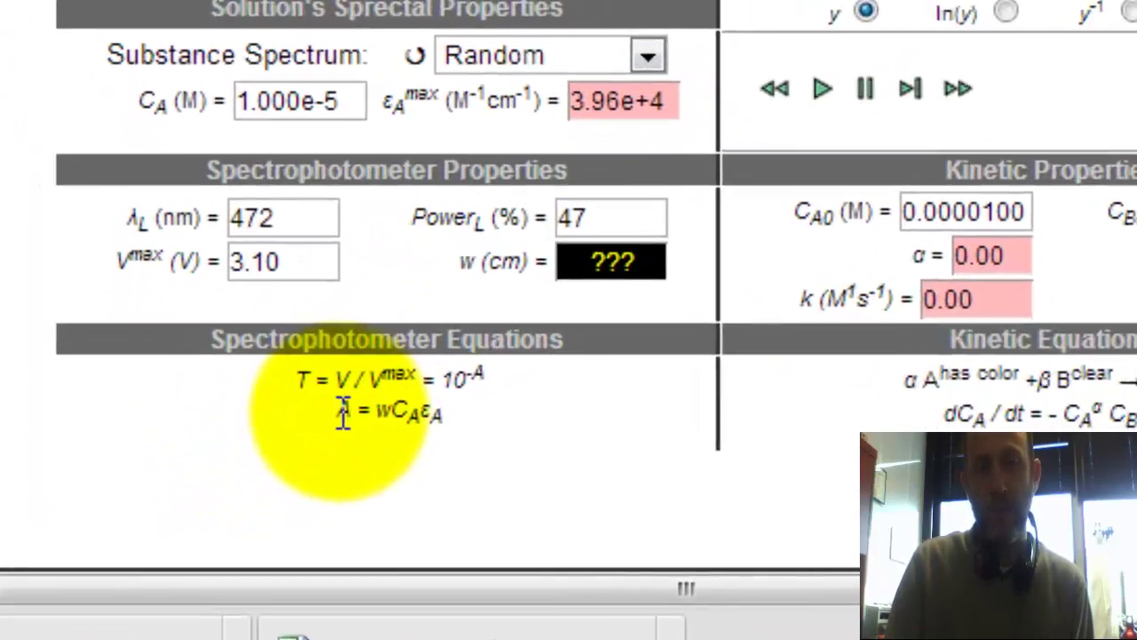
pyautogui.moveTo(342, 410); pyautogui.dragTo(491, 407)
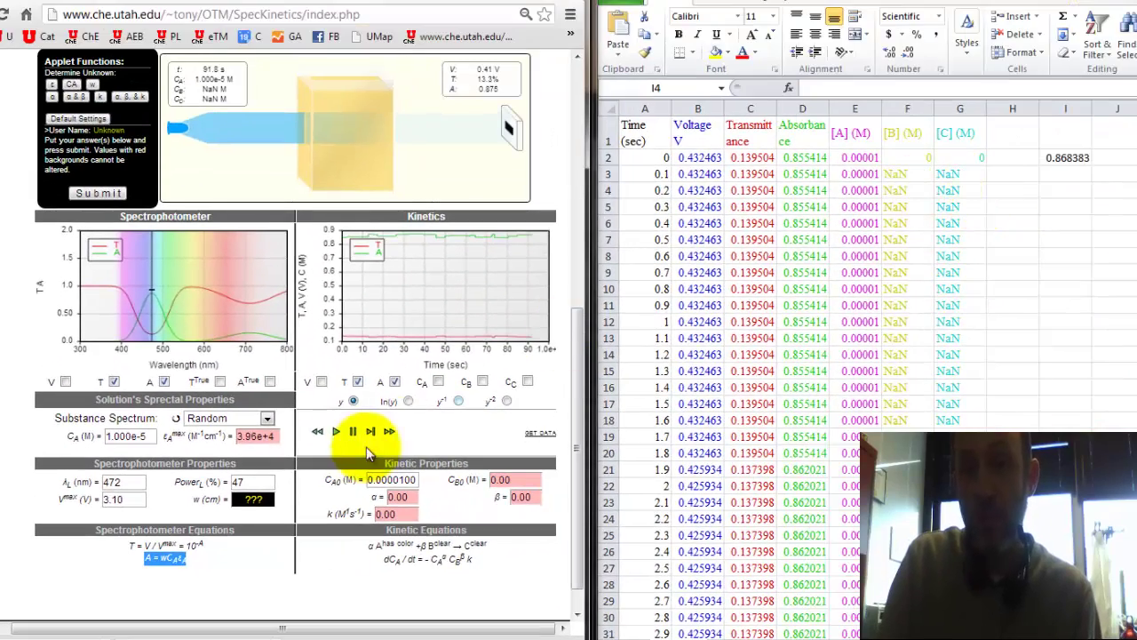
# - Enter concentration 1.00E-05 in I3 and extinction coefficient 3.96E+04 in I4
pyautogui.click(1069, 187)
pyautogui.click(1069, 173)
pyautogui.write('1e-5')
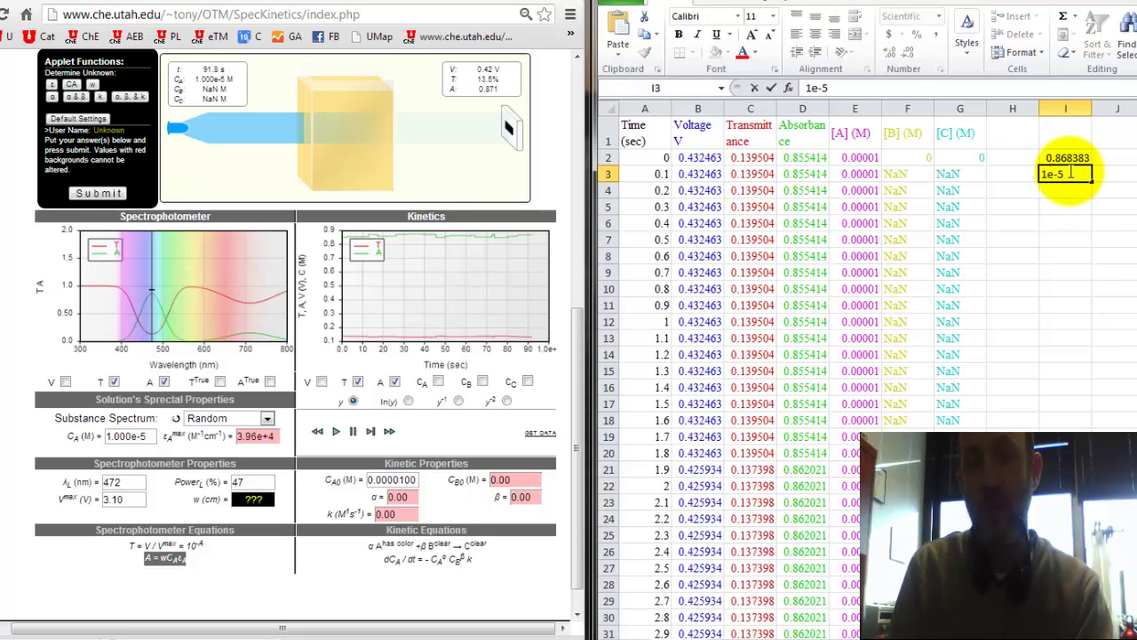
pyautogui.click(1078, 188)
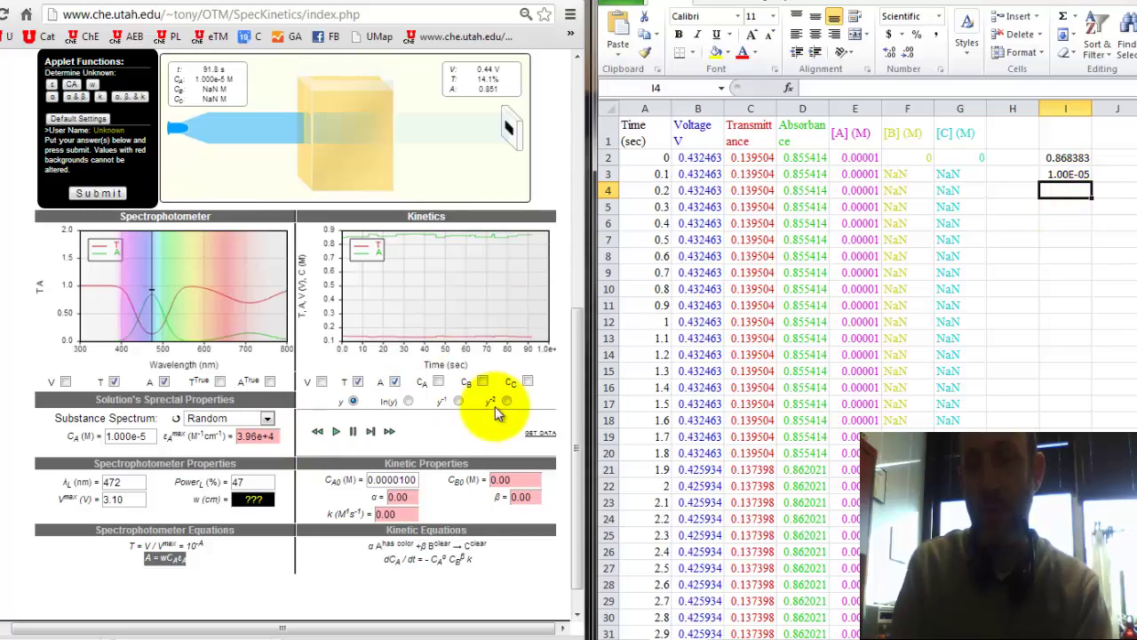
pyautogui.write('3.96e4')
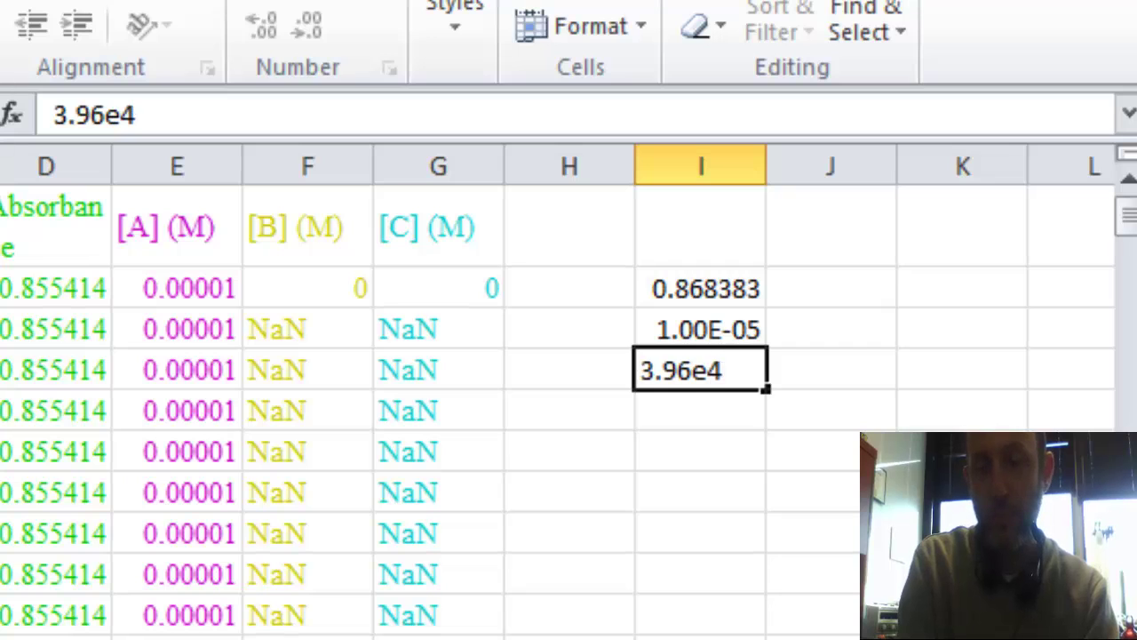
pyautogui.press('Return')
# - Label the values with units: 1/M/cm in J4 and M in J3
pyautogui.press('Right')
pyautogui.press('Up')
pyautogui.write('`')
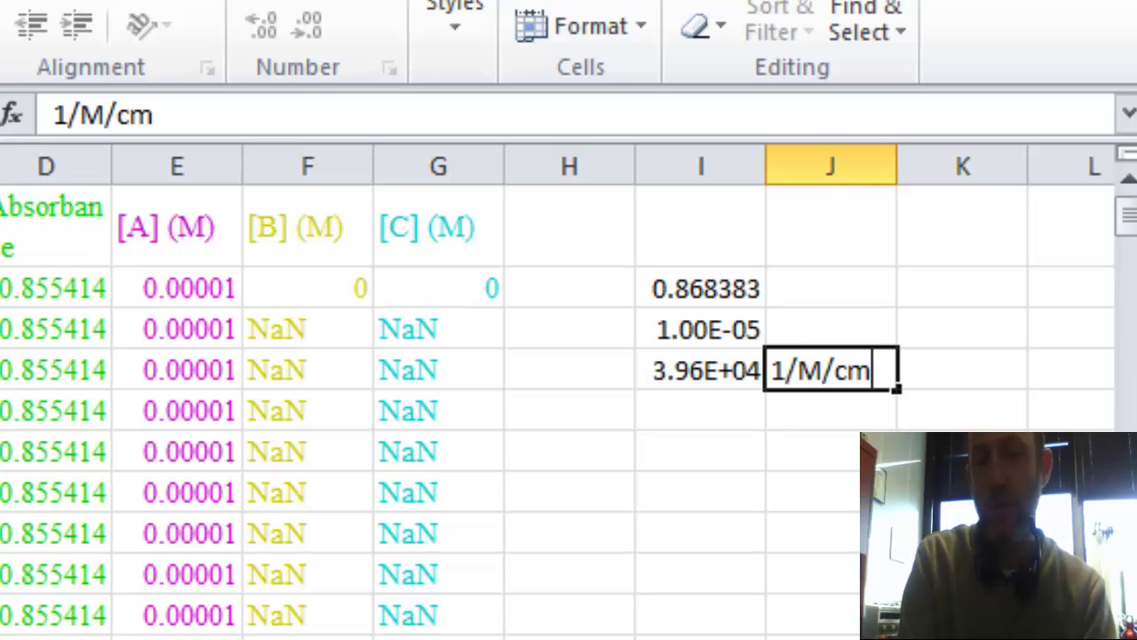
pyautogui.press('Up')
pyautogui.write('M')
pyautogui.press('Return')
# - Begin a width formula in I6 referencing the average absorbance in I2
pyautogui.press('Down')
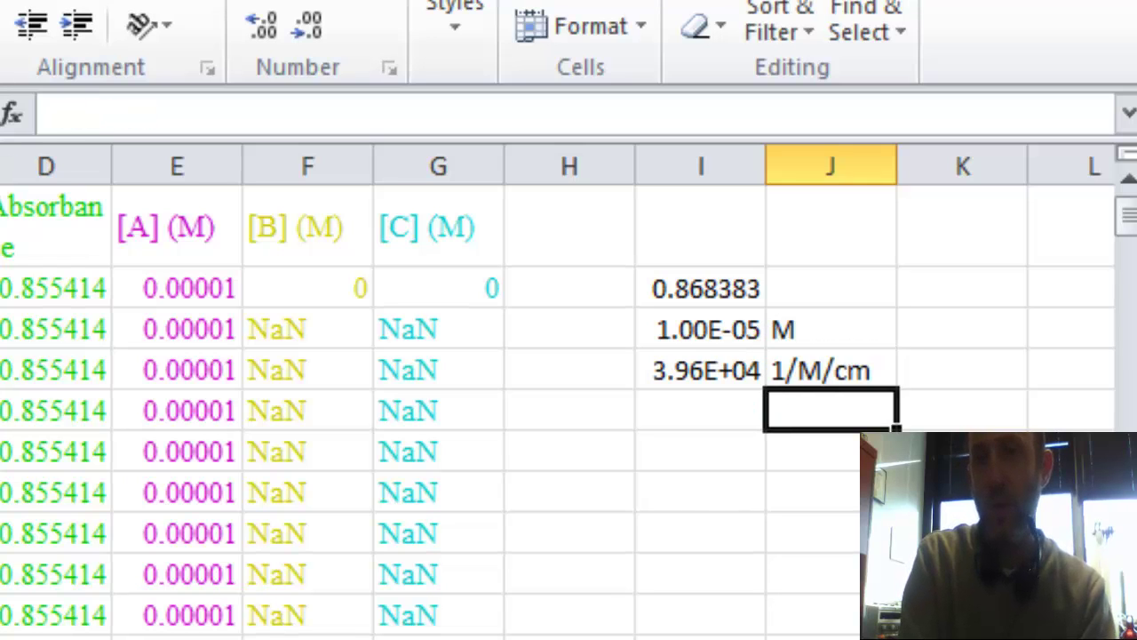
pyautogui.press('Down')
pyautogui.press('Left')
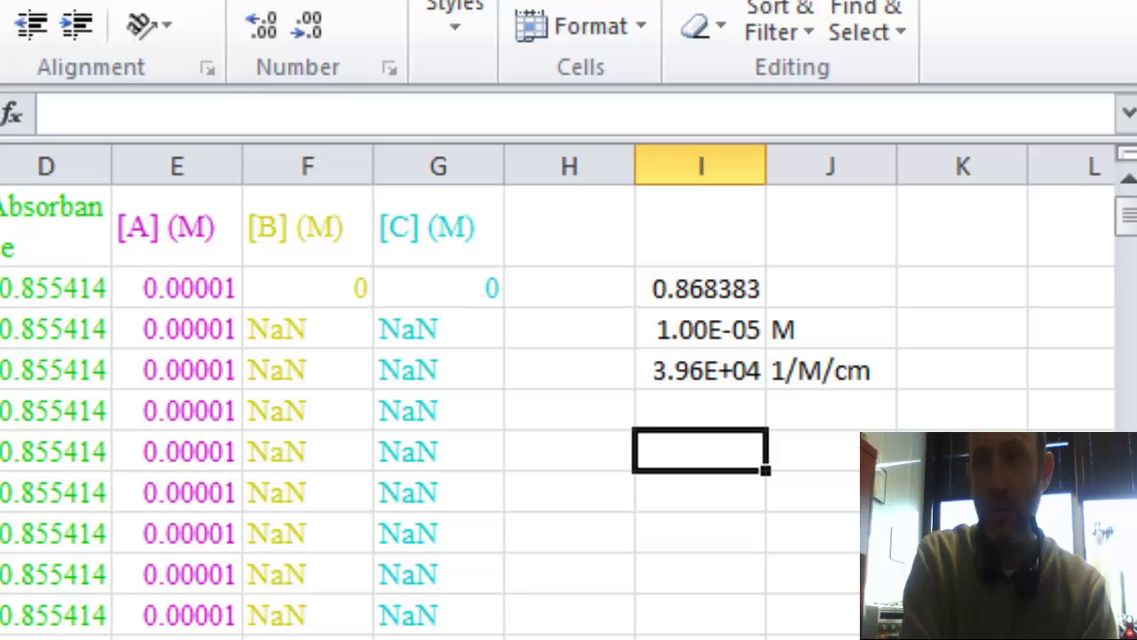
pyautogui.write('=')
pyautogui.press('Up')
pyautogui.press('Up')
pyautogui.press('Up')
pyautogui.press('Up')
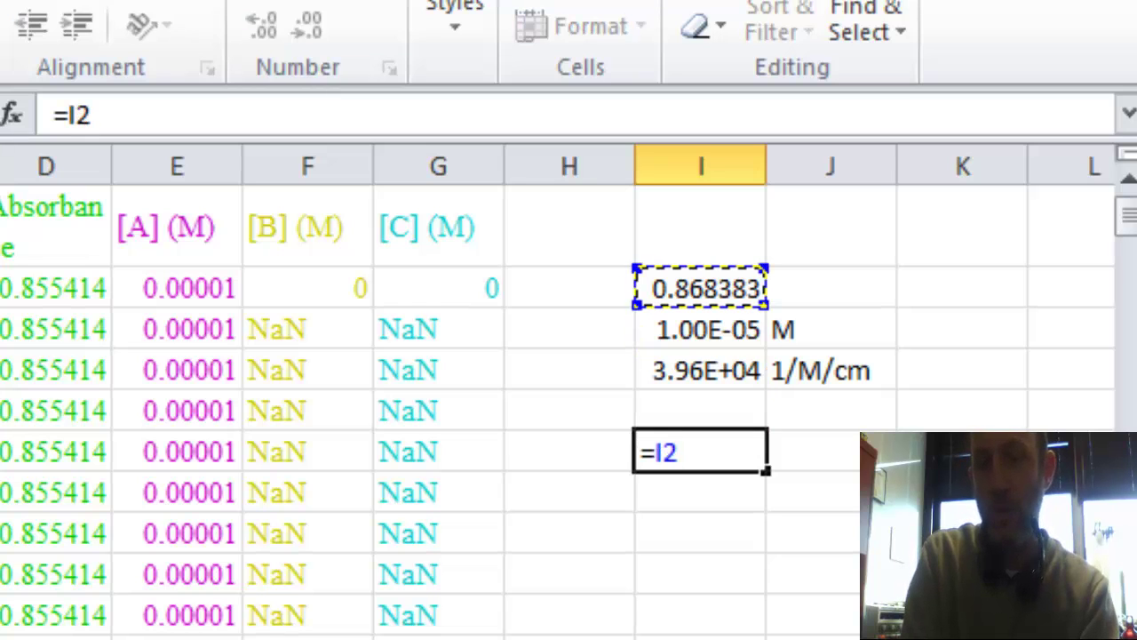
# - Complete the formula =I2/I3/I4 in I6, giving a cuvette width of 2.19
pyautogui.write('/')
pyautogui.press('Down')
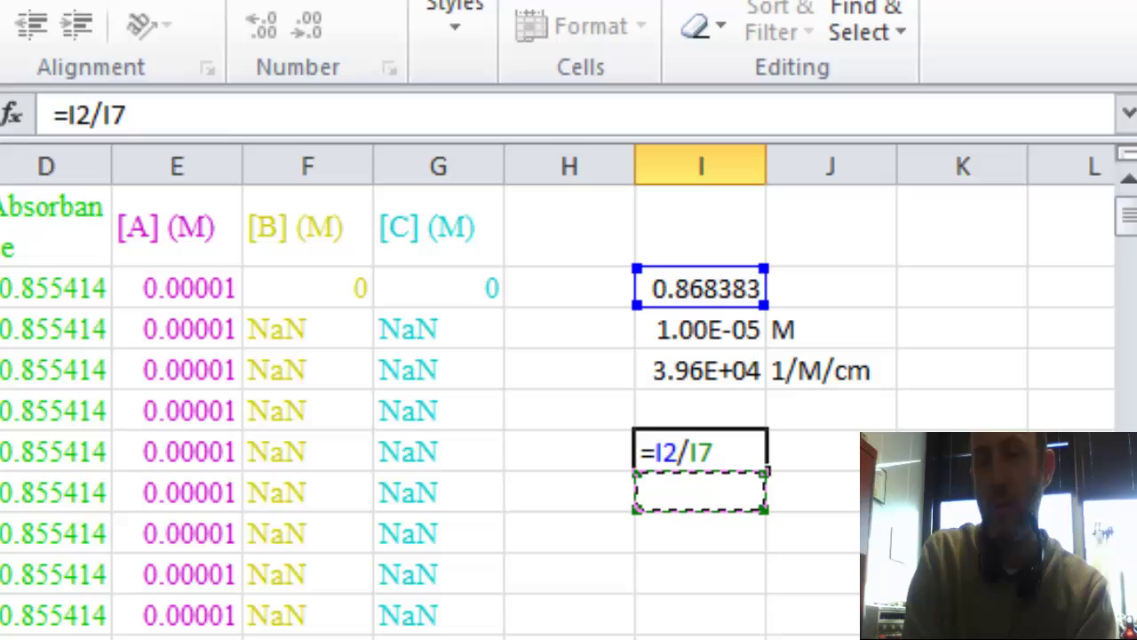
pyautogui.press('Up')
pyautogui.press('Up')
pyautogui.press('Up')
pyautogui.press('Up')
pyautogui.press('Up')
pyautogui.press('Down')
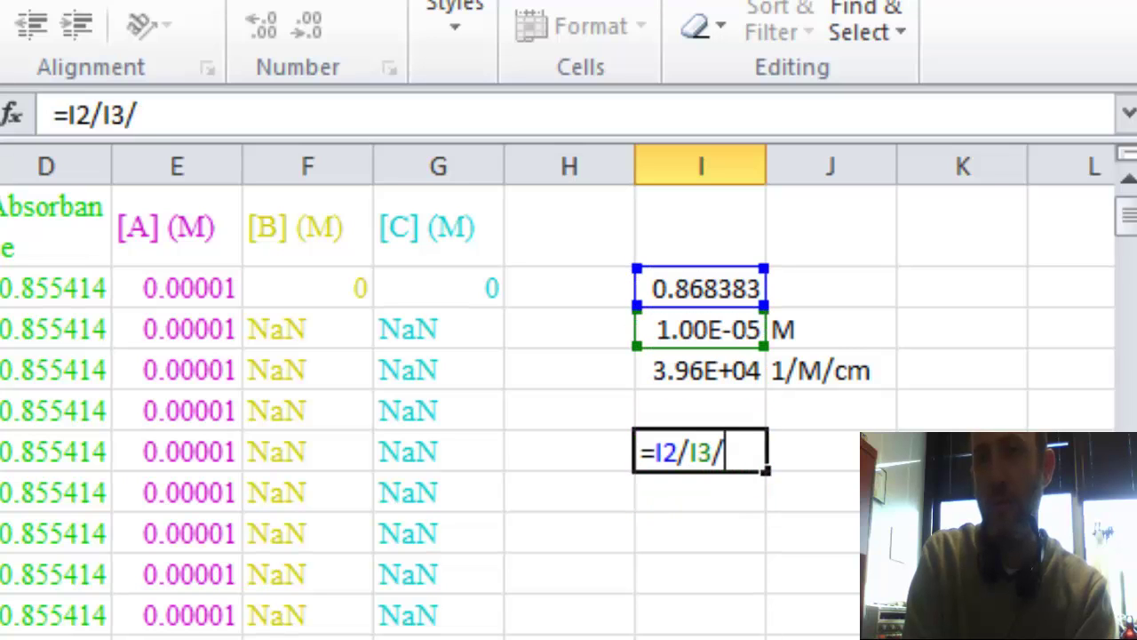
pyautogui.write('/')
pyautogui.press('Up')
pyautogui.press('Up')
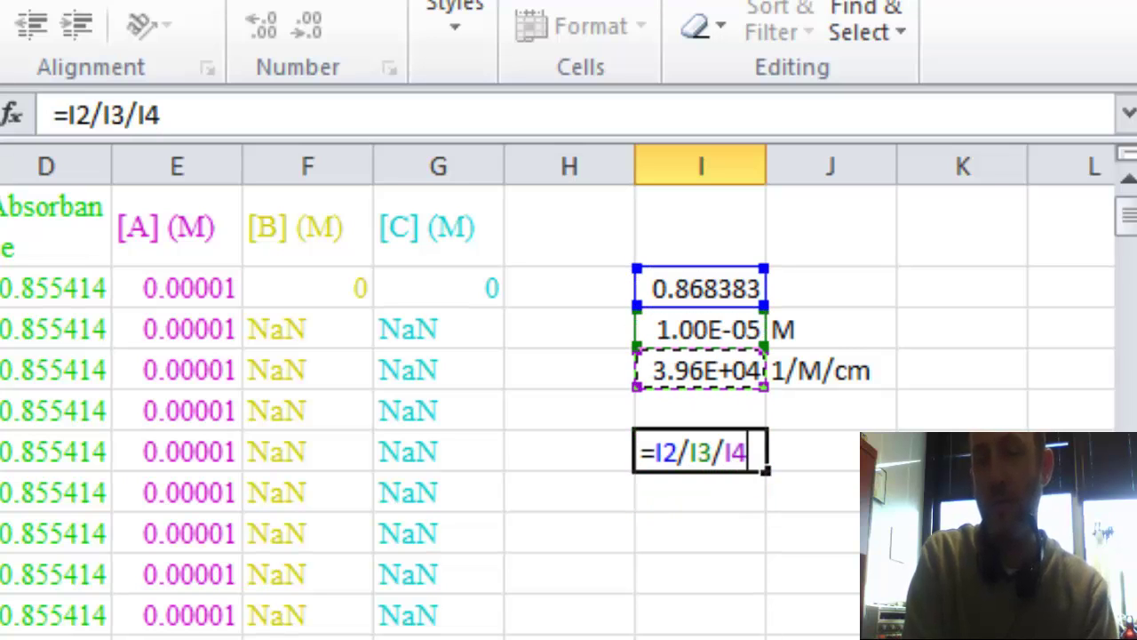
pyautogui.press('Return')
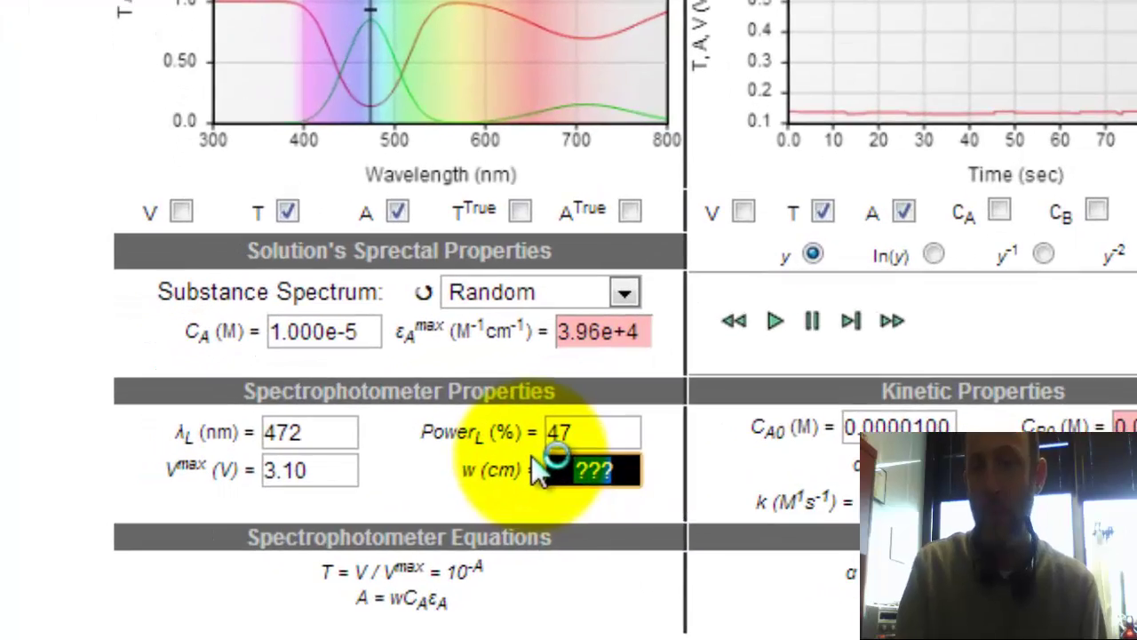
# - Submit 2.19 cm as width w and view the Results table showing 0.45% error
pyautogui.click(267, 480)
pyautogui.write('2.19')
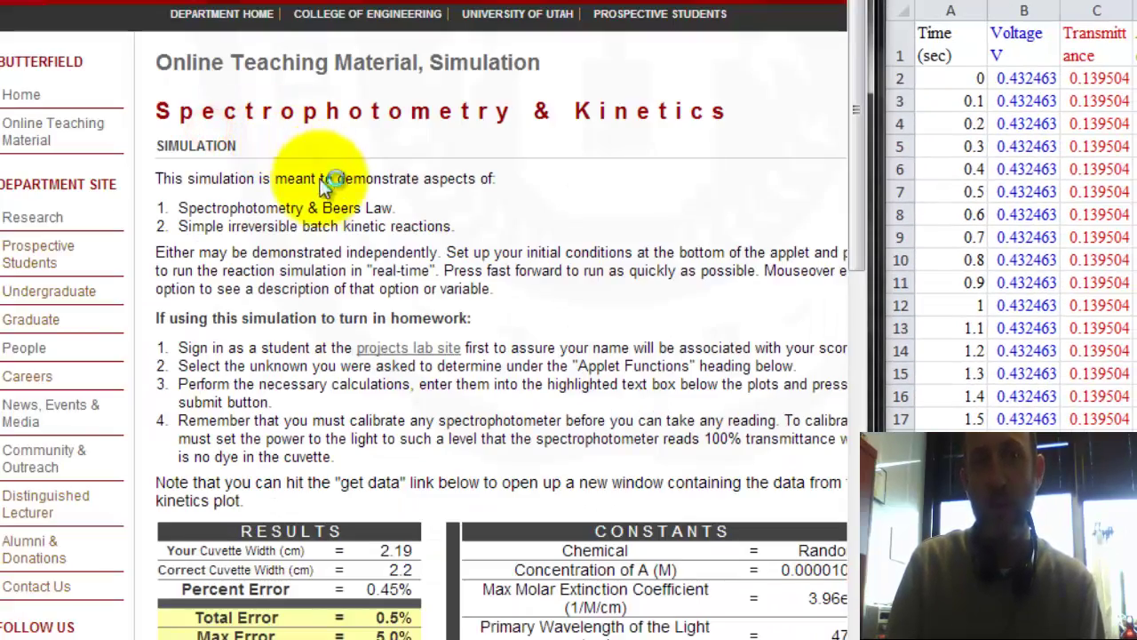
pyautogui.scroll(-2, 445, 293)
pyautogui.scroll(-1, 413, 400)
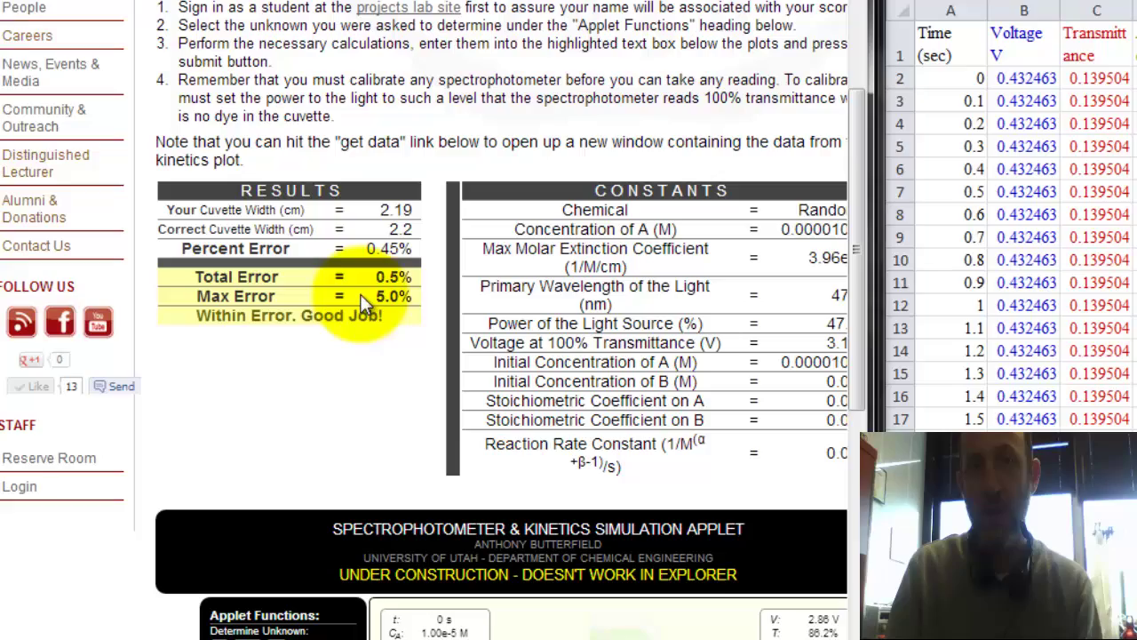
pyautogui.scroll(-1, 382, 302)
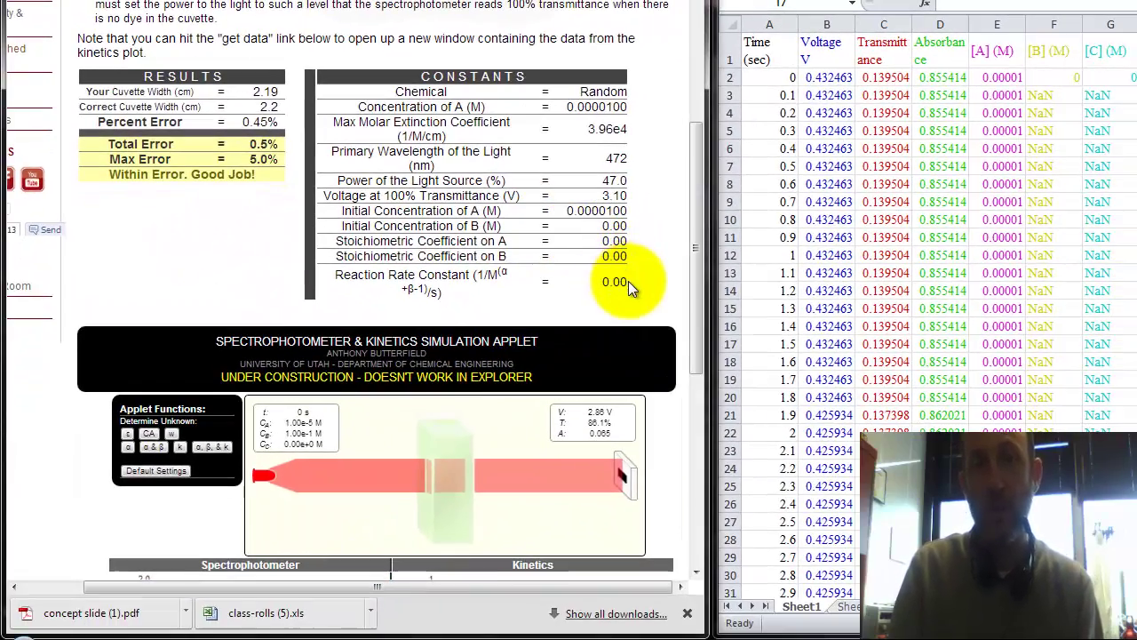
pyautogui.moveTo(628, 281); pyautogui.dragTo(346, 93)
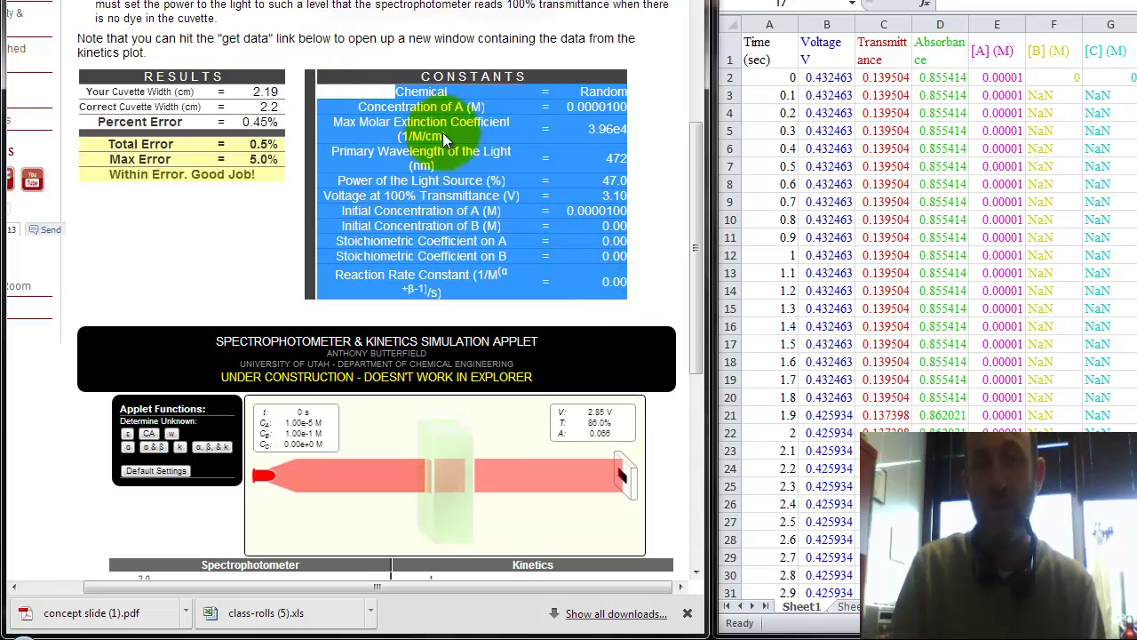
pyautogui.click(328, 44)
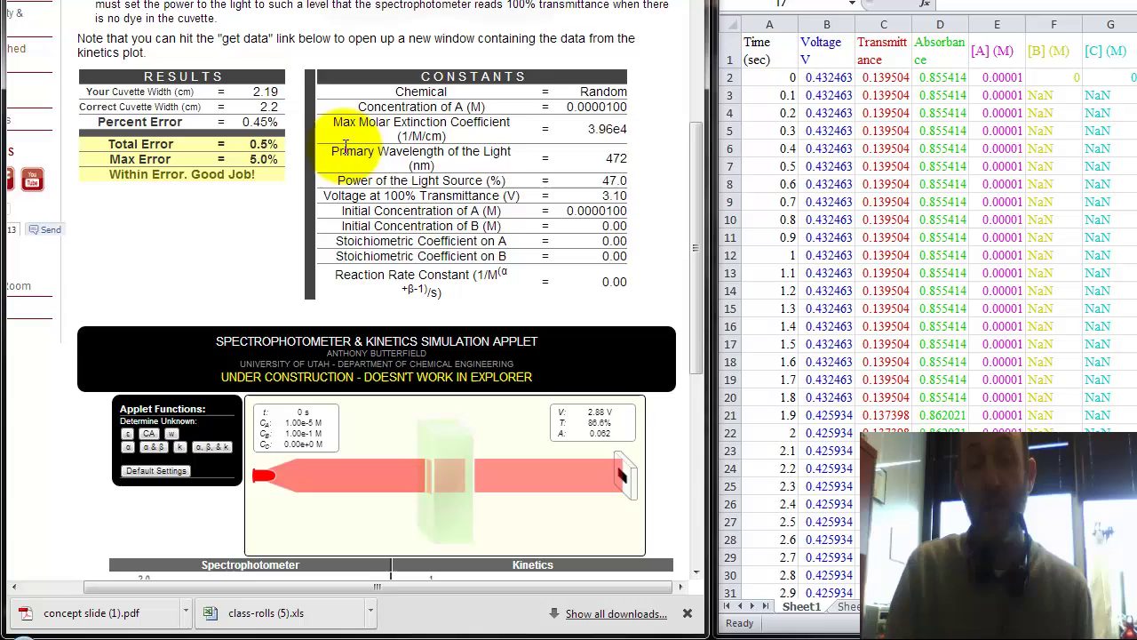